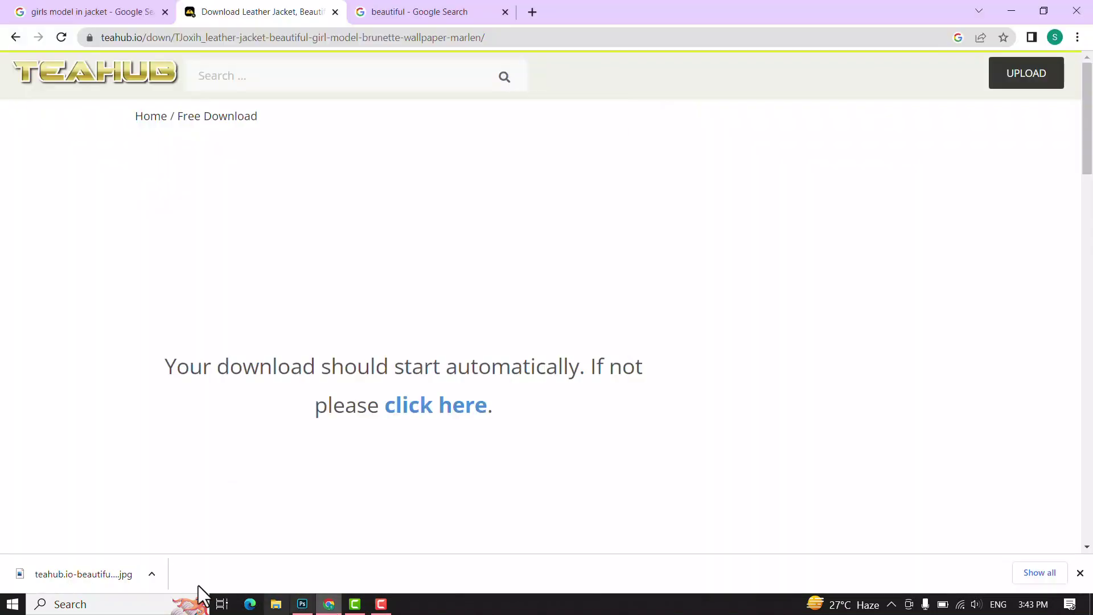
# - Open the downloaded teahub.io portrait JPG as a document in Photoshop
pyautogui.moveTo(108, 573); pyautogui.dragTo(523, 44)
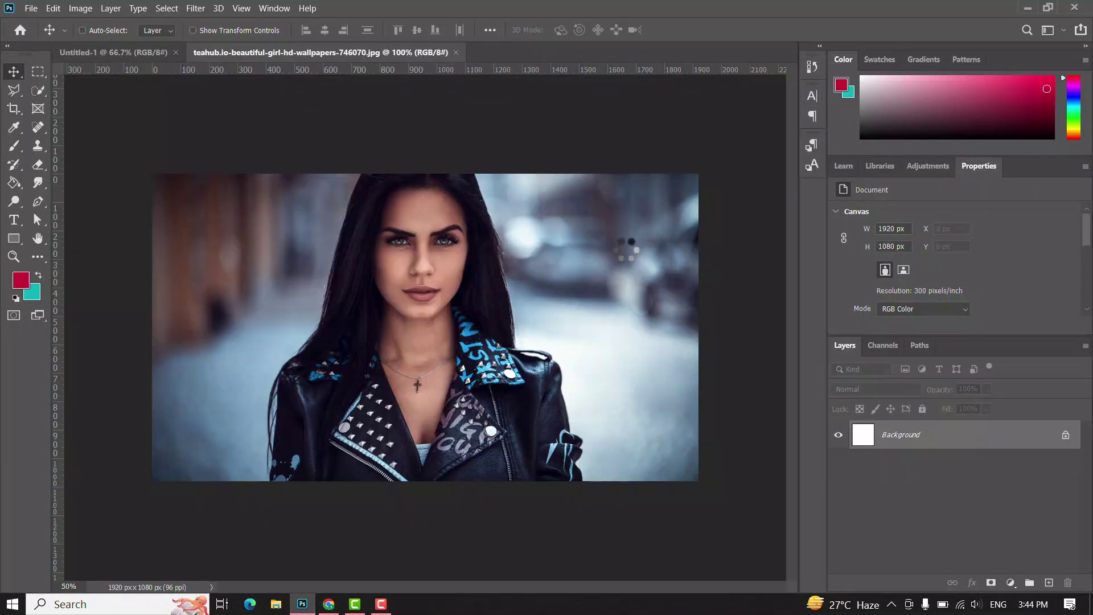
# - Add a Solid Color fill layer in light grey #cccccc to the Untitled-1 document
pyautogui.click(142, 49)
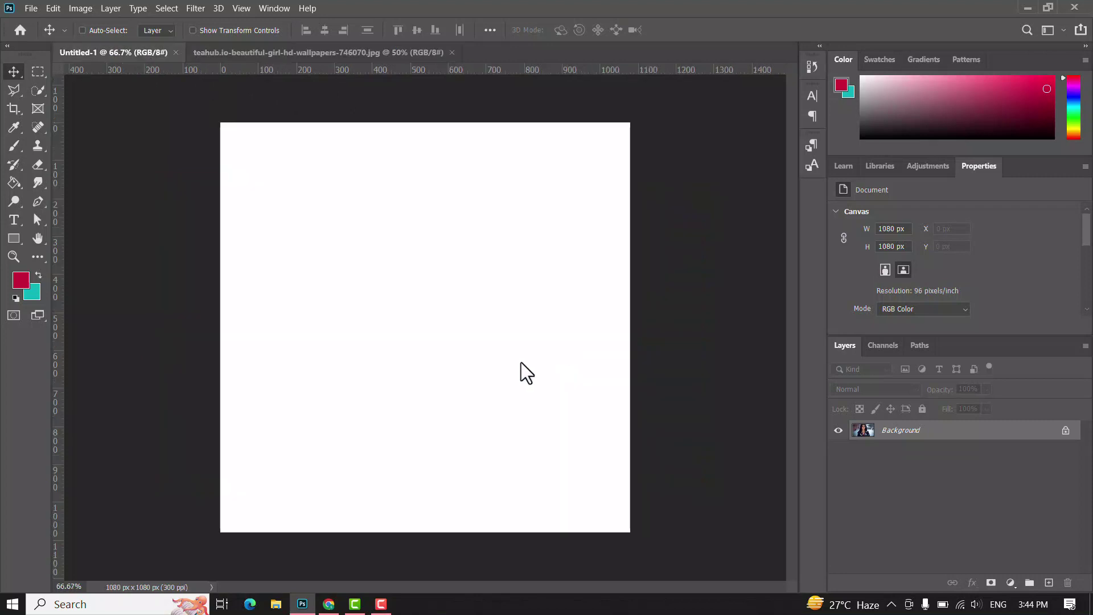
pyautogui.click(1010, 583)
pyautogui.click(1005, 336)
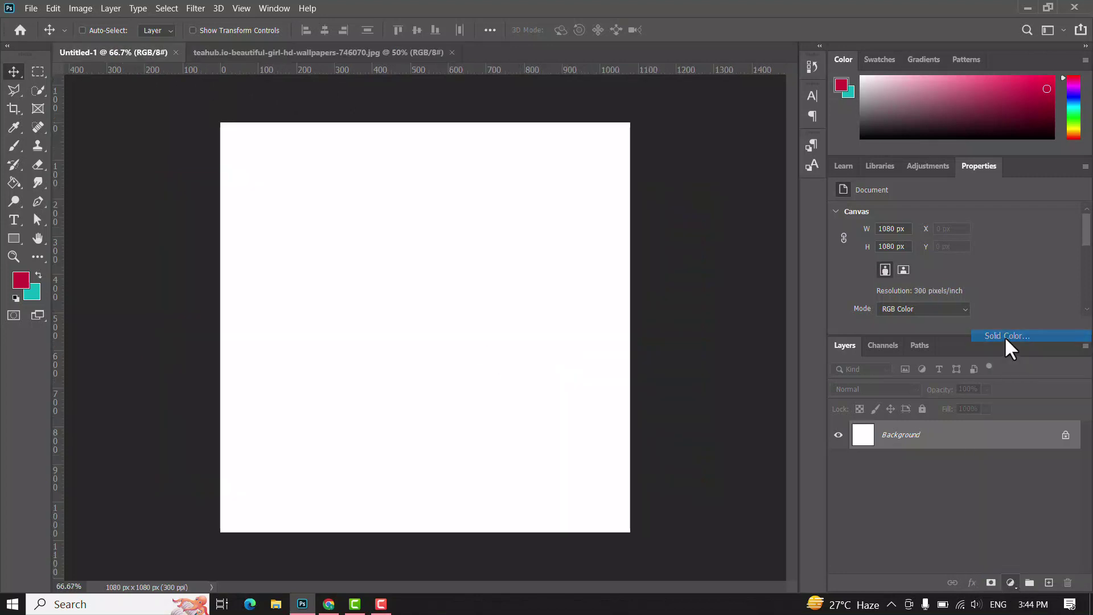
pyautogui.click(699, 167)
pyautogui.moveTo(694, 169); pyautogui.dragTo(691, 173)
pyautogui.click(953, 205)
pyautogui.click(1007, 147)
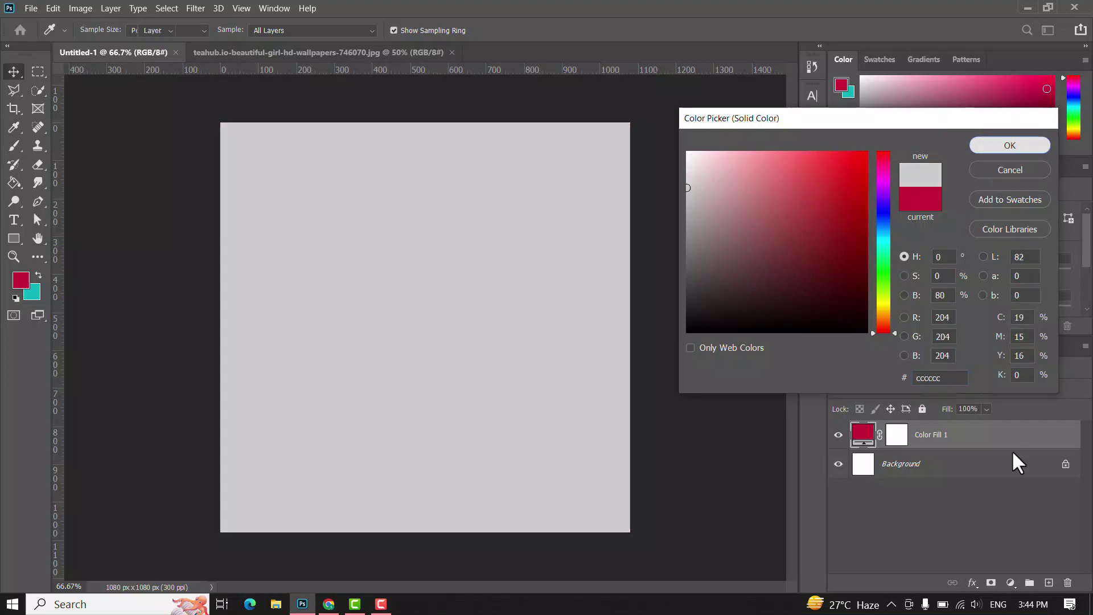
# - Convert the grey fill layer to a smart object and apply Add Noise at 5.35% with Gaussian distribution
pyautogui.click(194, 7)
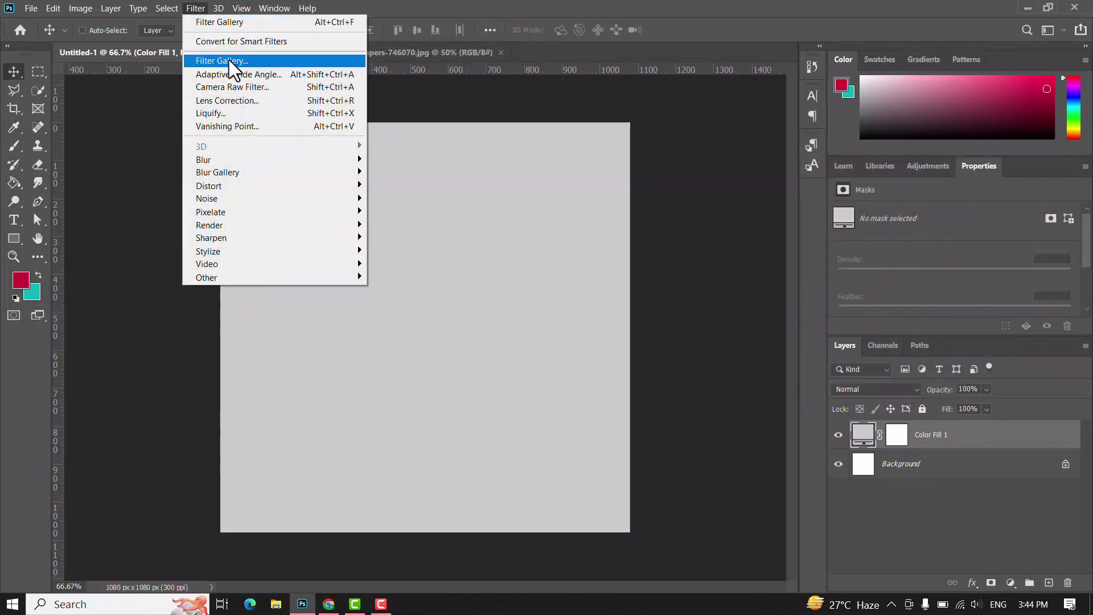
pyautogui.moveTo(241, 199)
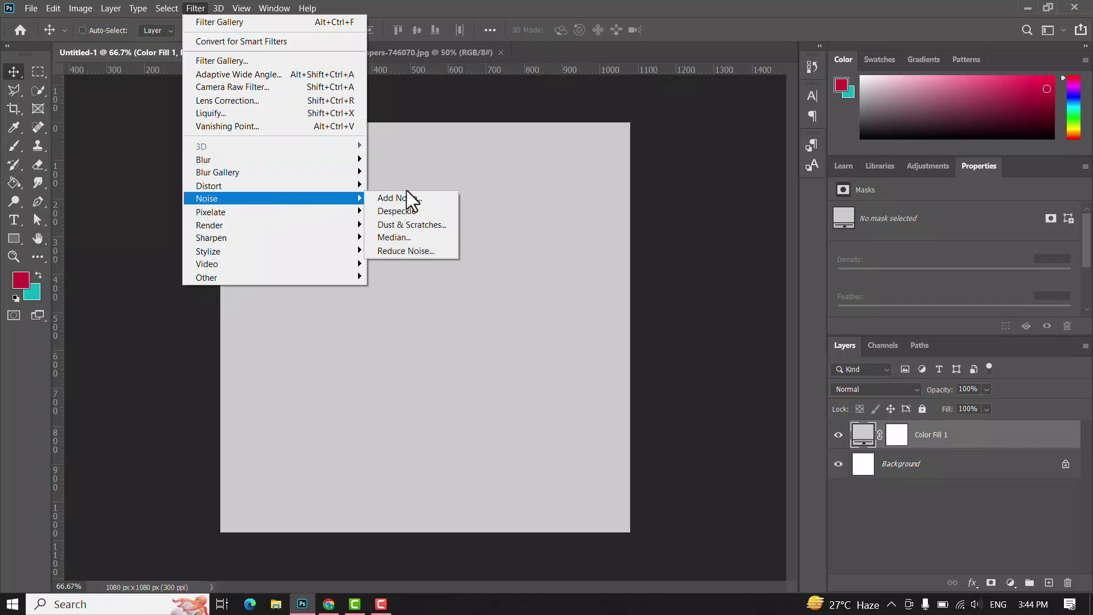
pyautogui.click(403, 199)
pyautogui.click(535, 241)
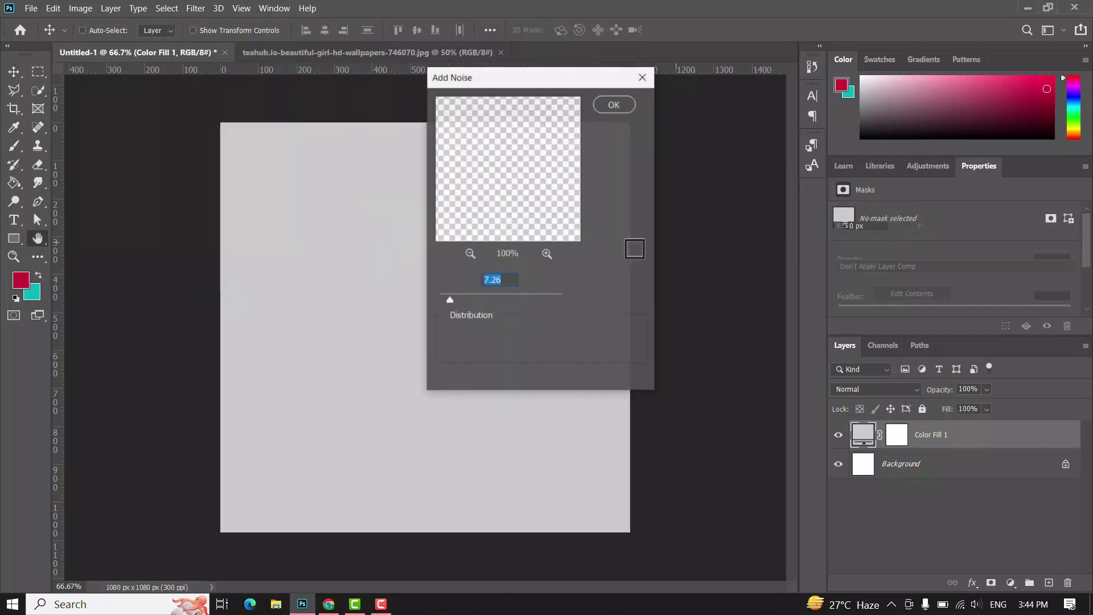
pyautogui.moveTo(449, 297); pyautogui.dragTo(446, 296)
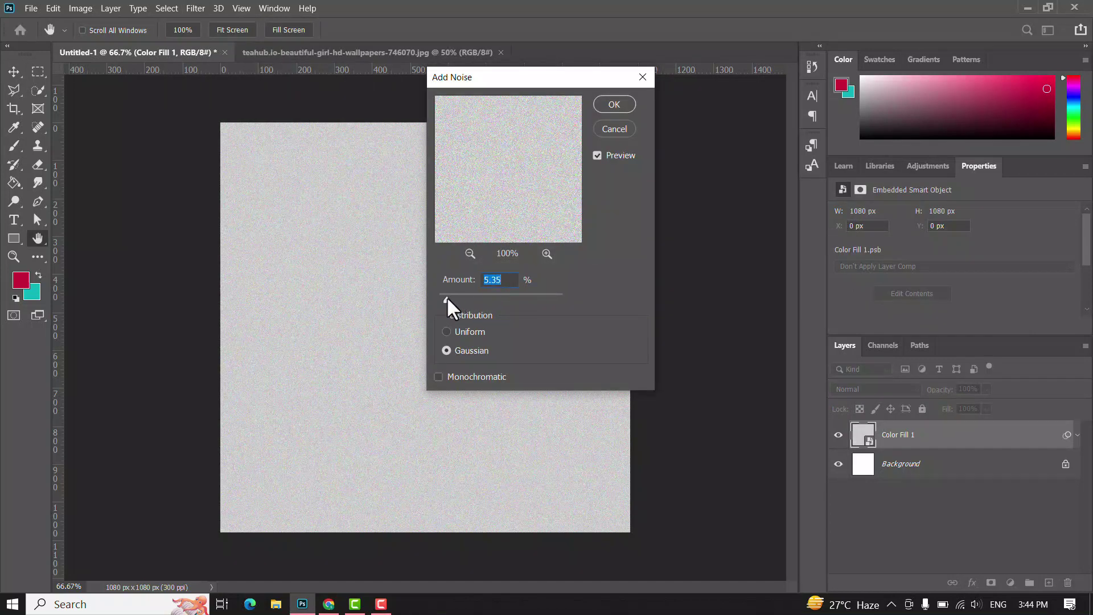
pyautogui.click(613, 107)
# - Apply a Gaussian Blur with a 1.0 pixel radius to the noisy grey fill layer
pyautogui.click(195, 8)
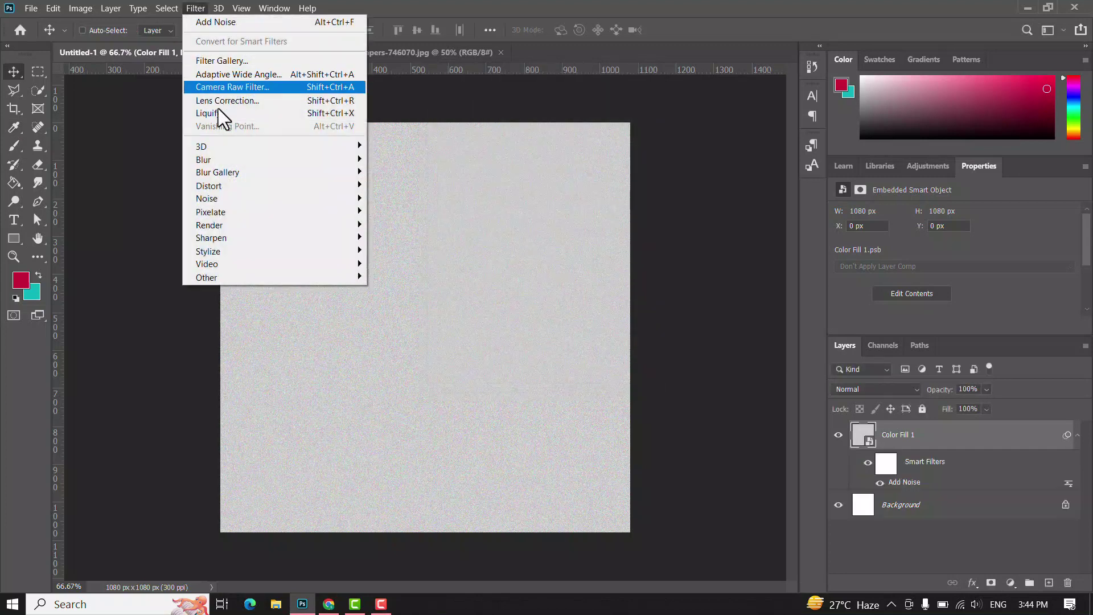
pyautogui.moveTo(269, 159)
pyautogui.click(403, 212)
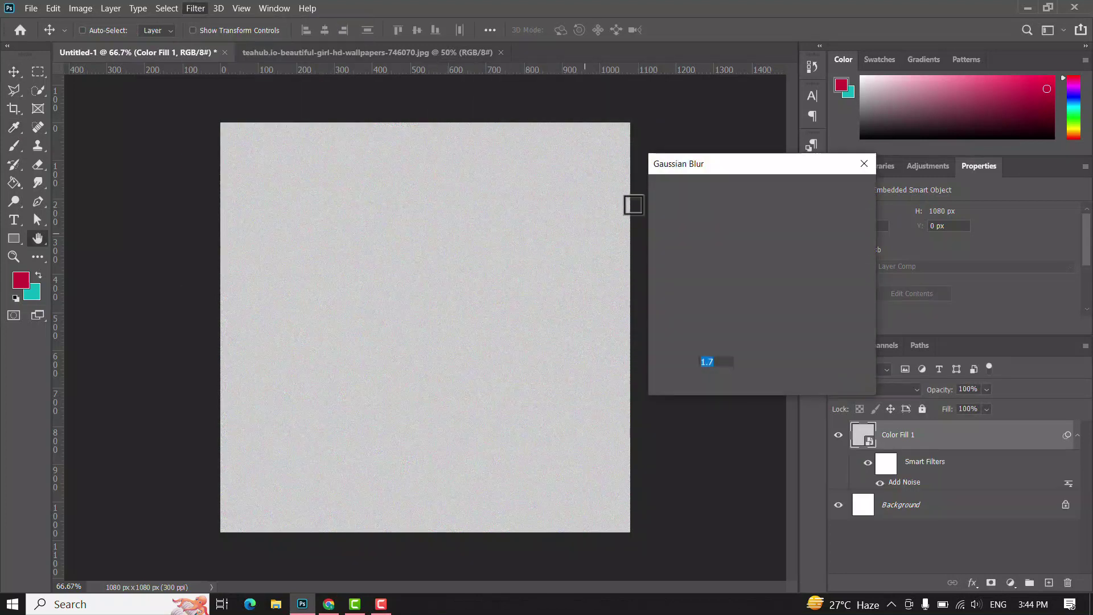
pyautogui.moveTo(675, 385); pyautogui.dragTo(668, 386)
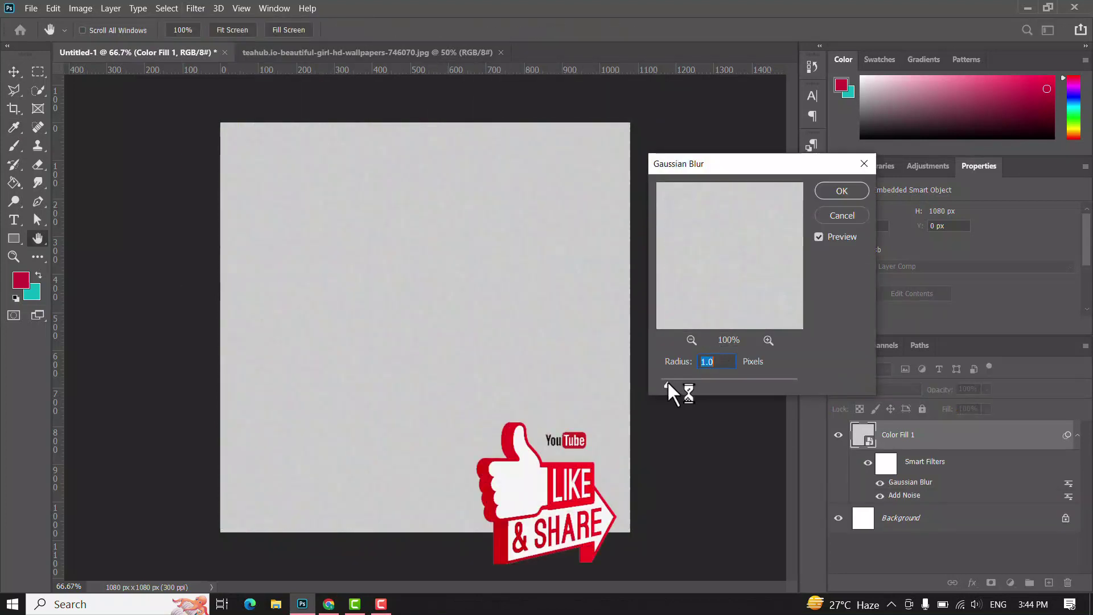
pyautogui.click(830, 194)
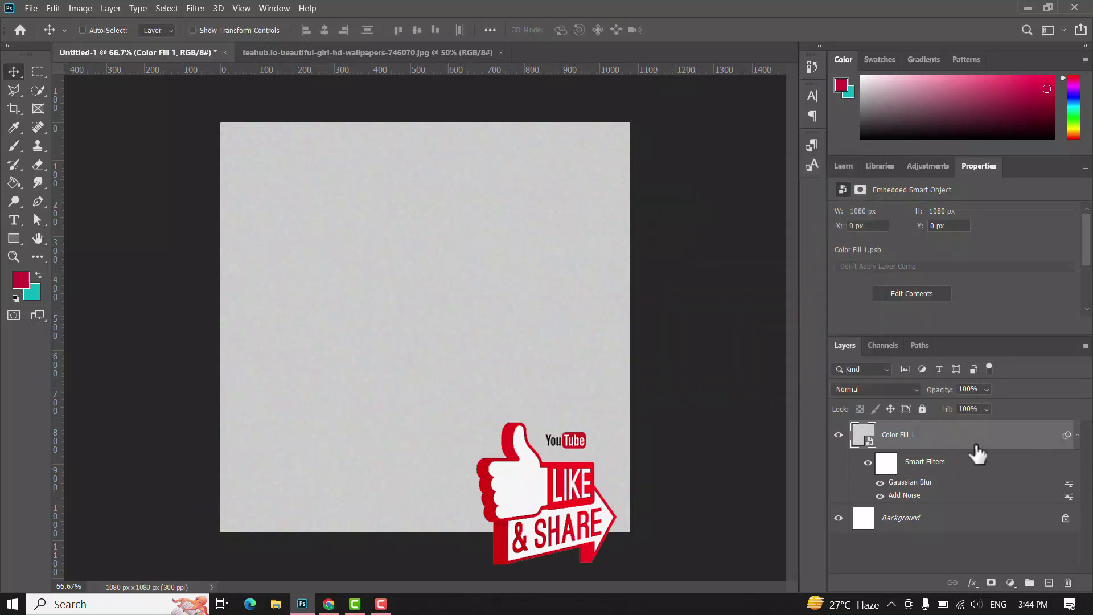
# - Select the woman in the portrait document automatically with the Subject command
pyautogui.click(370, 51)
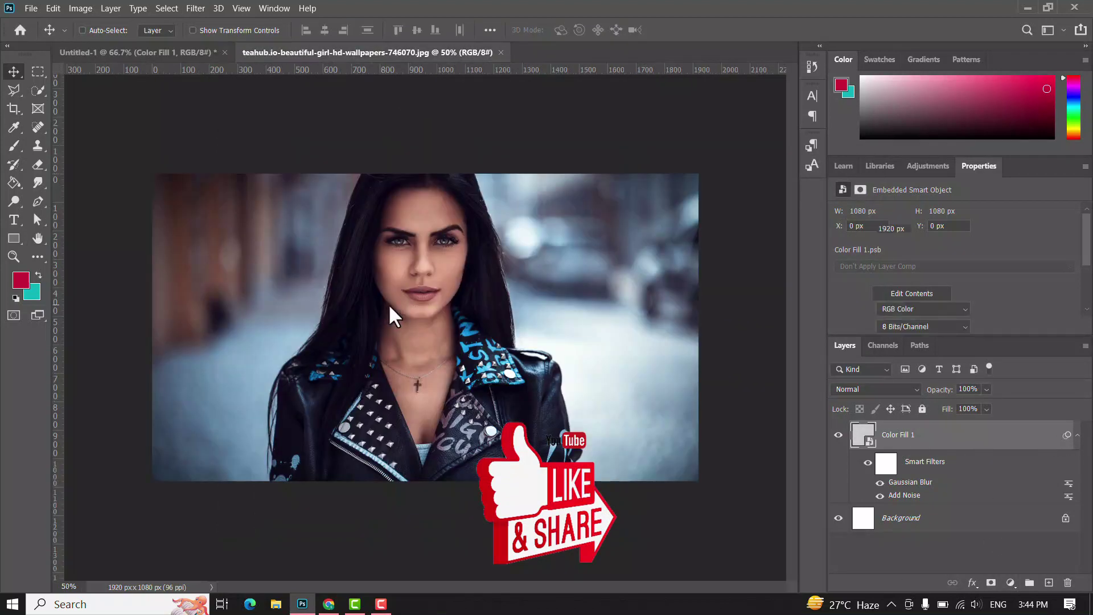
pyautogui.click(166, 8)
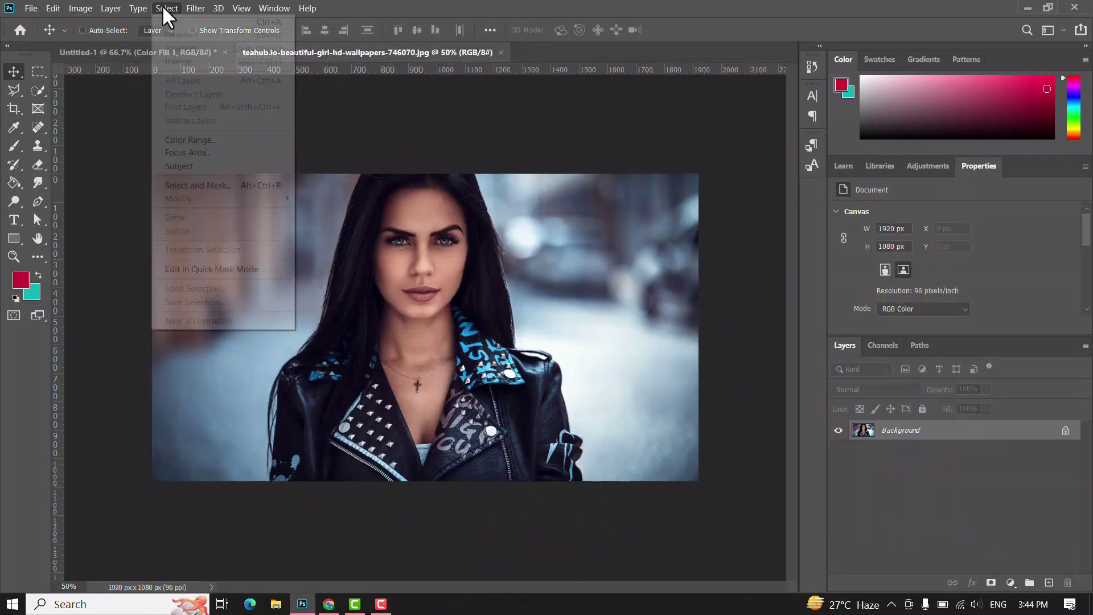
pyautogui.click(181, 165)
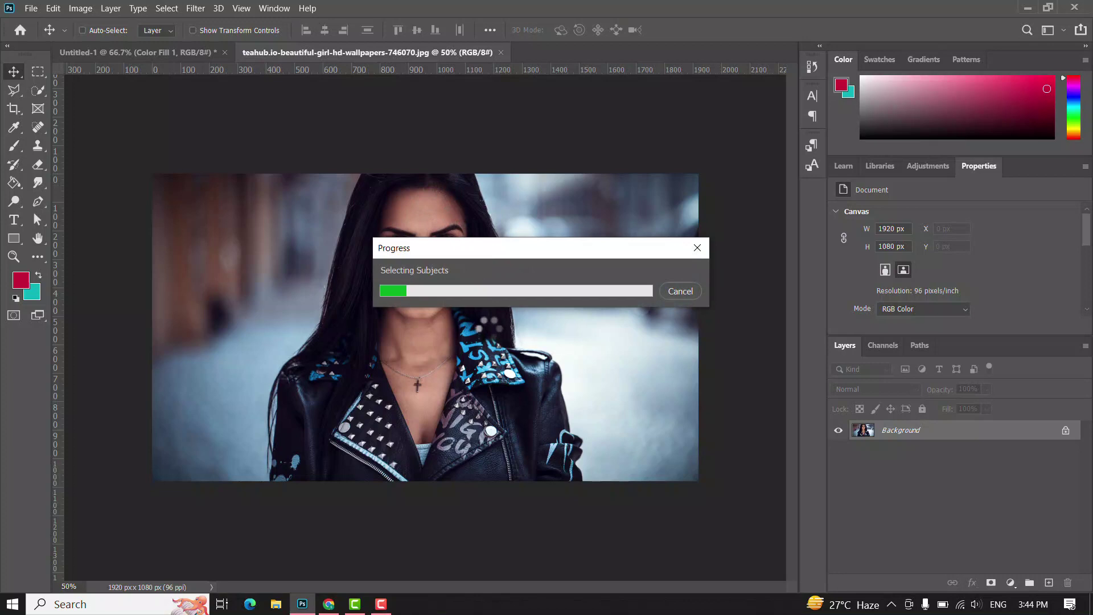
# - Subtract the jacket's shoulders, sleeves and lower body from the selection with the Polygonal Lasso, tracing along the lapels and collar
pyautogui.rightClick(15, 90)
pyautogui.click(74, 102)
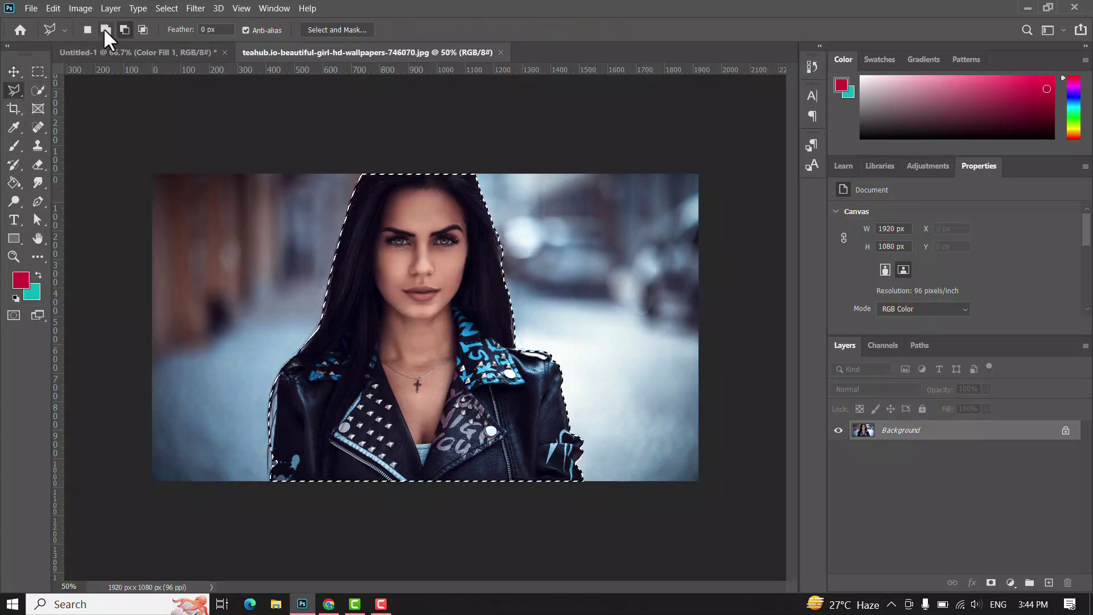
pyautogui.click(125, 30)
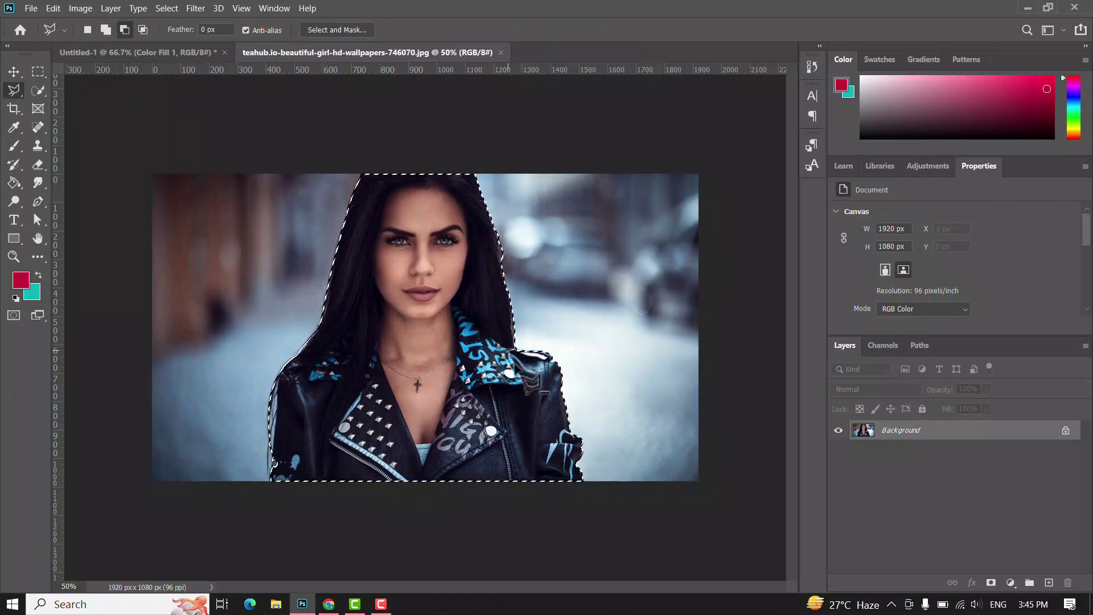
pyautogui.click(470, 388)
pyautogui.click(507, 433)
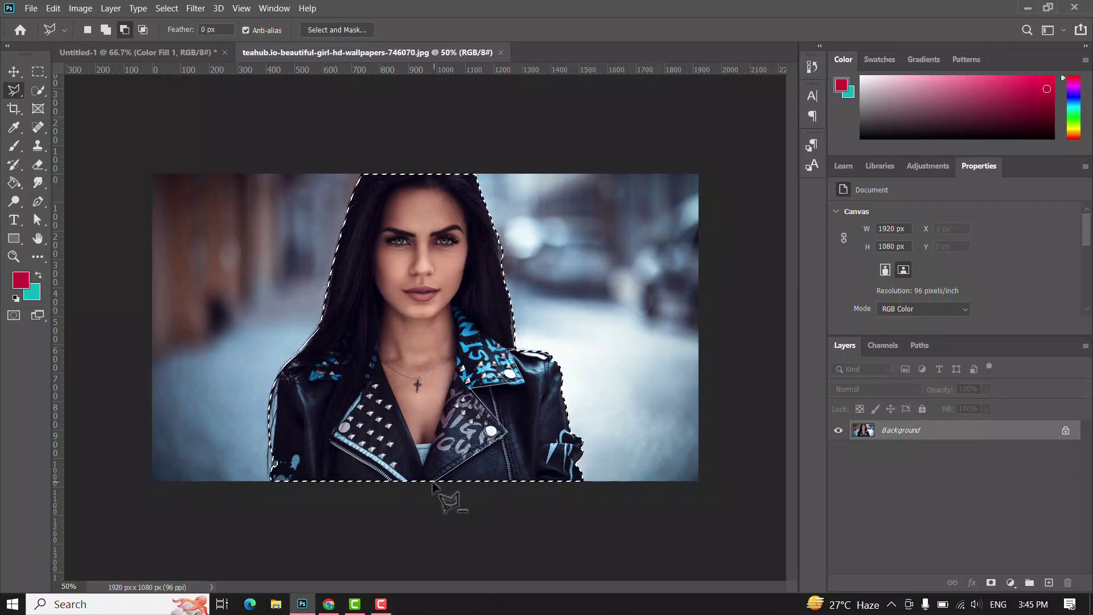
pyautogui.click(329, 439)
pyautogui.click(364, 385)
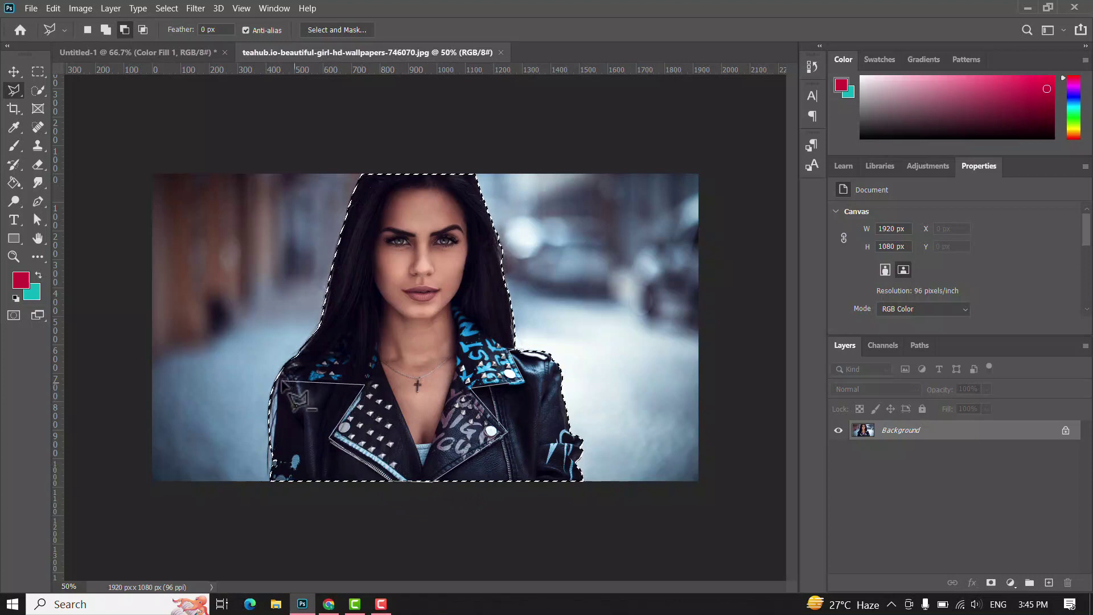
pyautogui.click(217, 397)
pyautogui.click(242, 524)
pyautogui.click(586, 521)
pyautogui.click(663, 437)
pyautogui.click(620, 368)
pyautogui.click(544, 335)
pyautogui.click(515, 349)
# - Copy the selected woman to a new layer and move it into the Untitled-1 document, over the grey background
pyautogui.hotkey('ctrl', 'j')
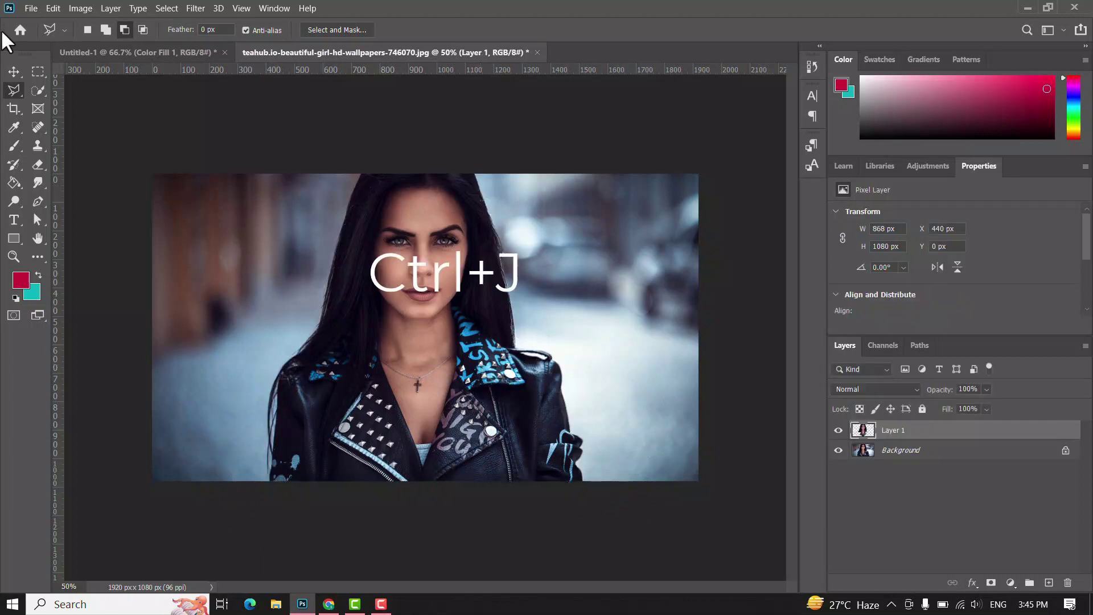
pyautogui.click(14, 71)
pyautogui.moveTo(294, 328); pyautogui.dragTo(373, 301)
pyautogui.moveTo(397, 249); pyautogui.dragTo(391, 254)
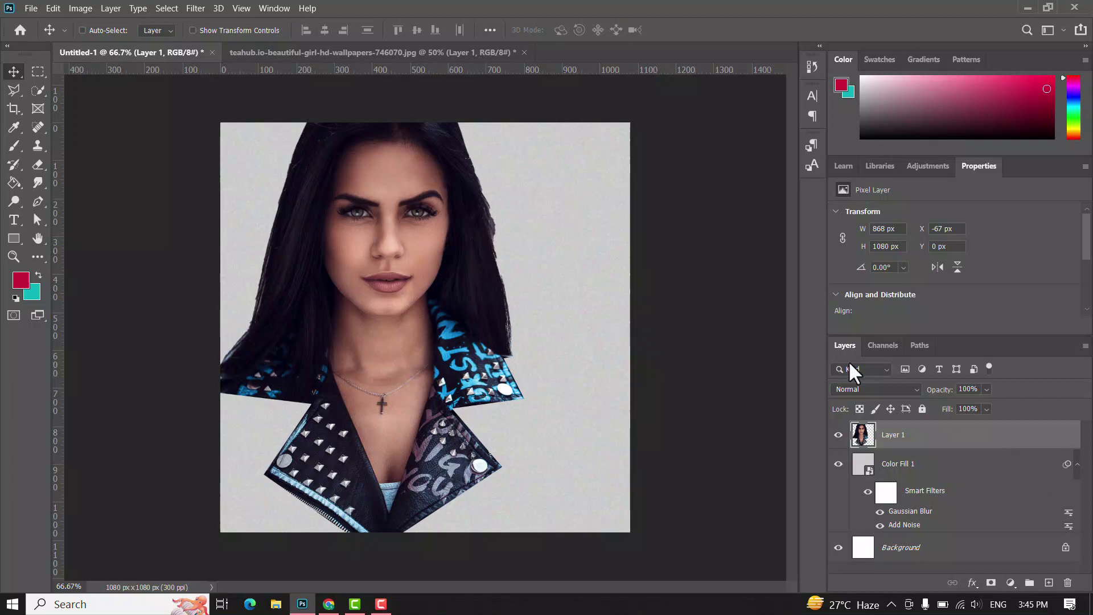
# - Apply the Paint Daubs filter to the portrait layer with brush size 5, sharpness 3 and the Simple brush type
pyautogui.click(195, 9)
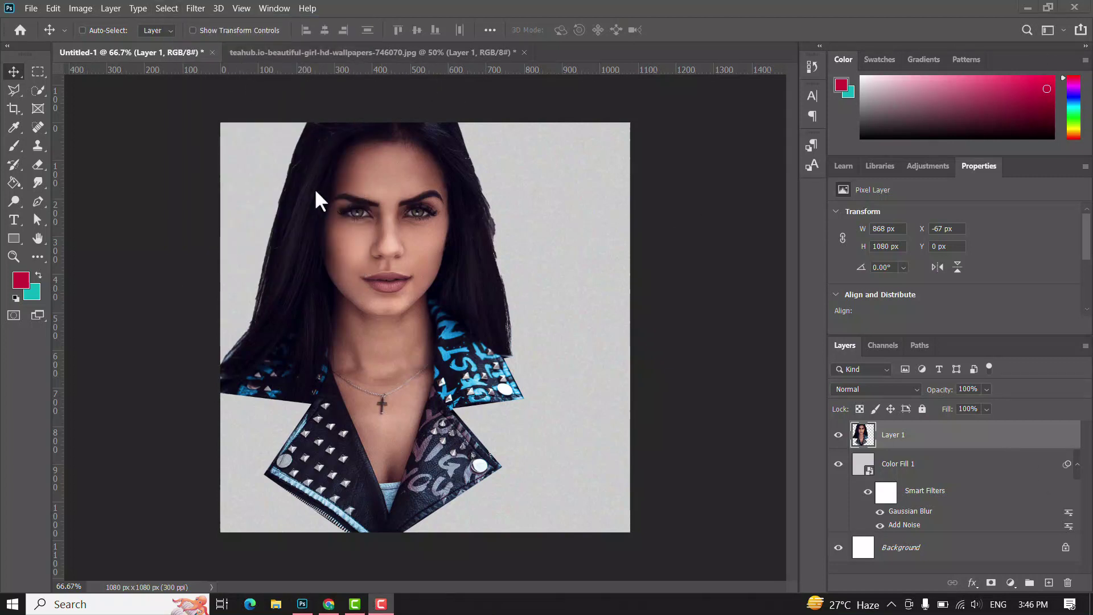
pyautogui.click(195, 8)
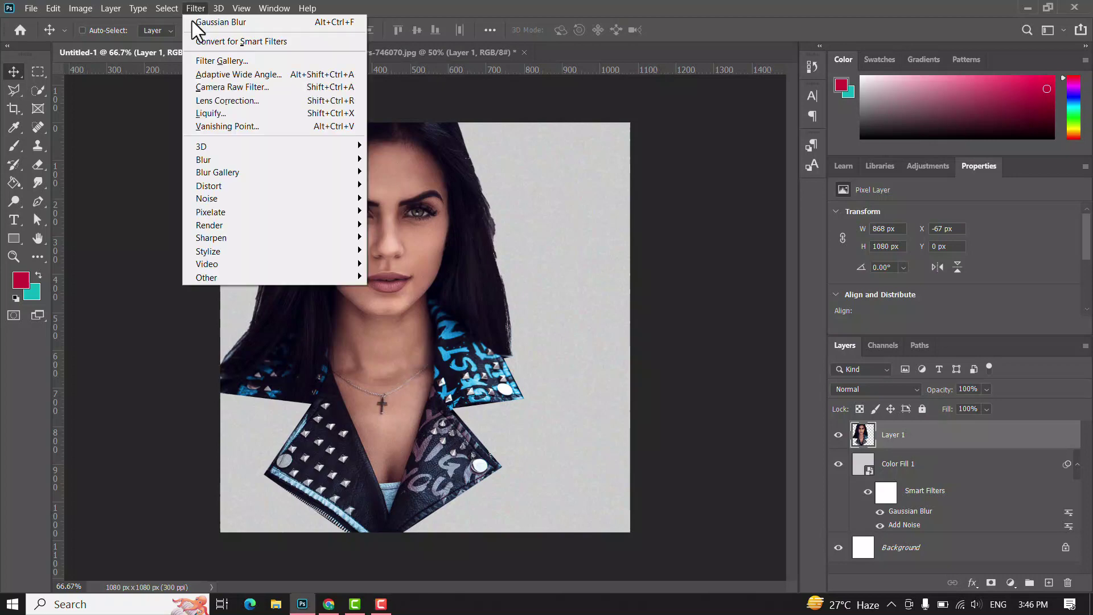
pyautogui.click(217, 63)
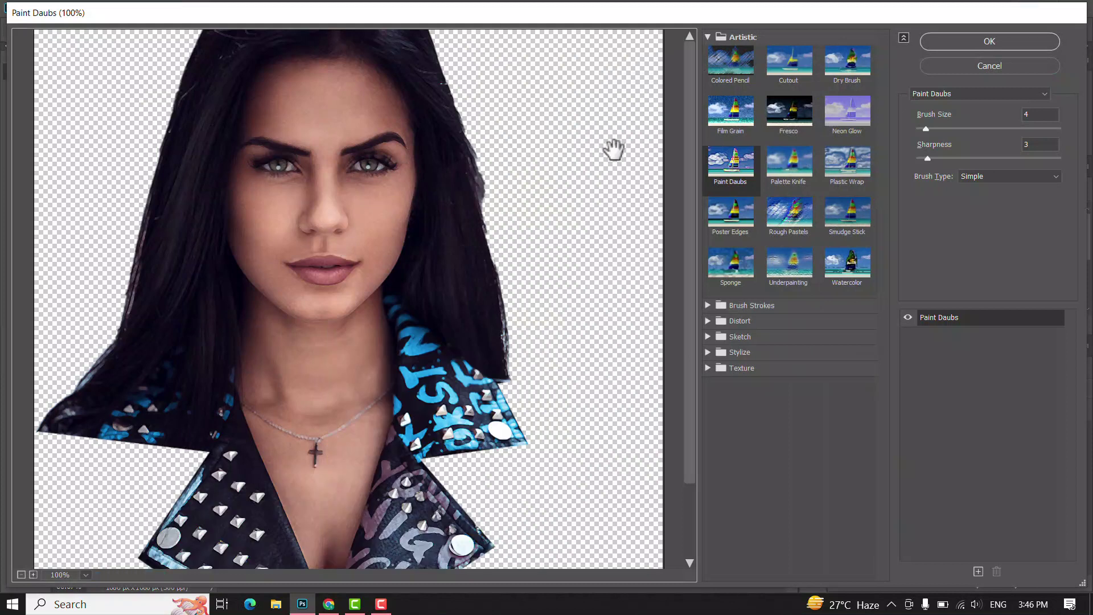
pyautogui.click(744, 173)
pyautogui.moveTo(927, 127); pyautogui.dragTo(929, 128)
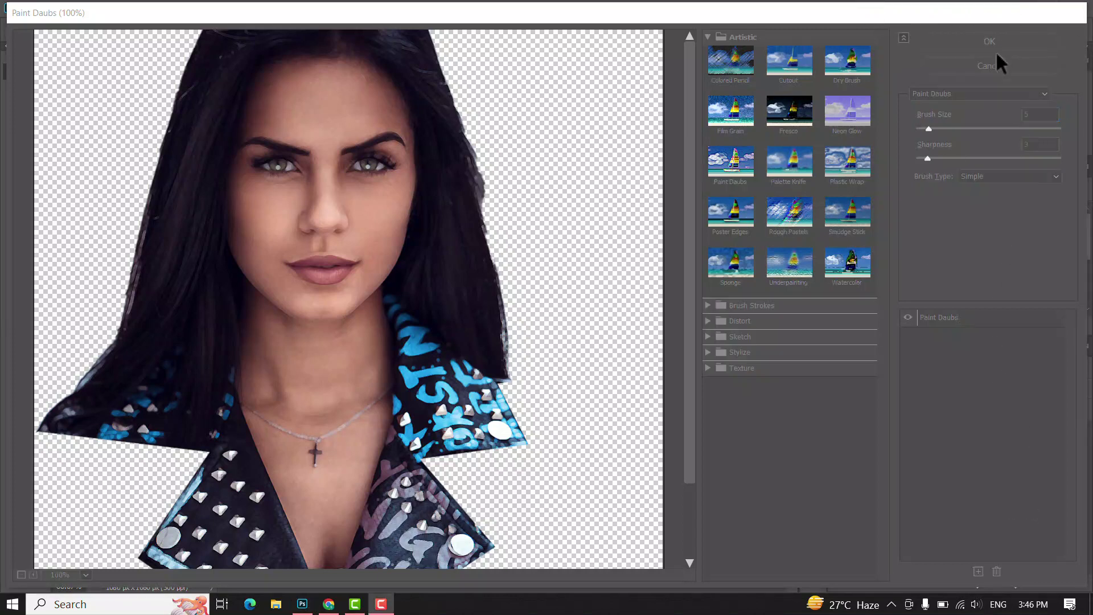
pyautogui.click(726, 166)
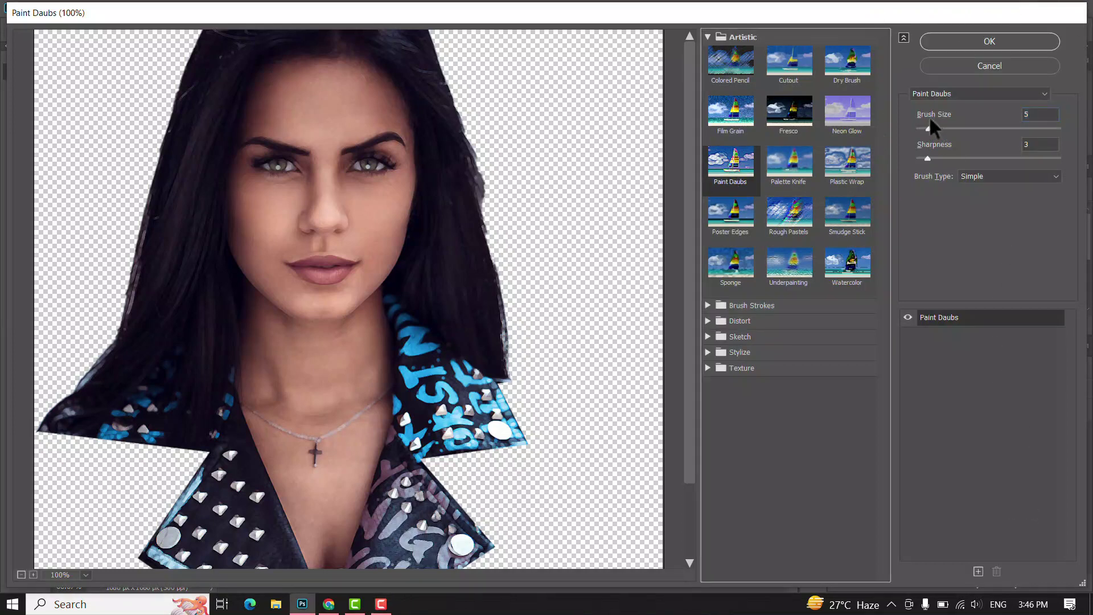
pyautogui.click(999, 40)
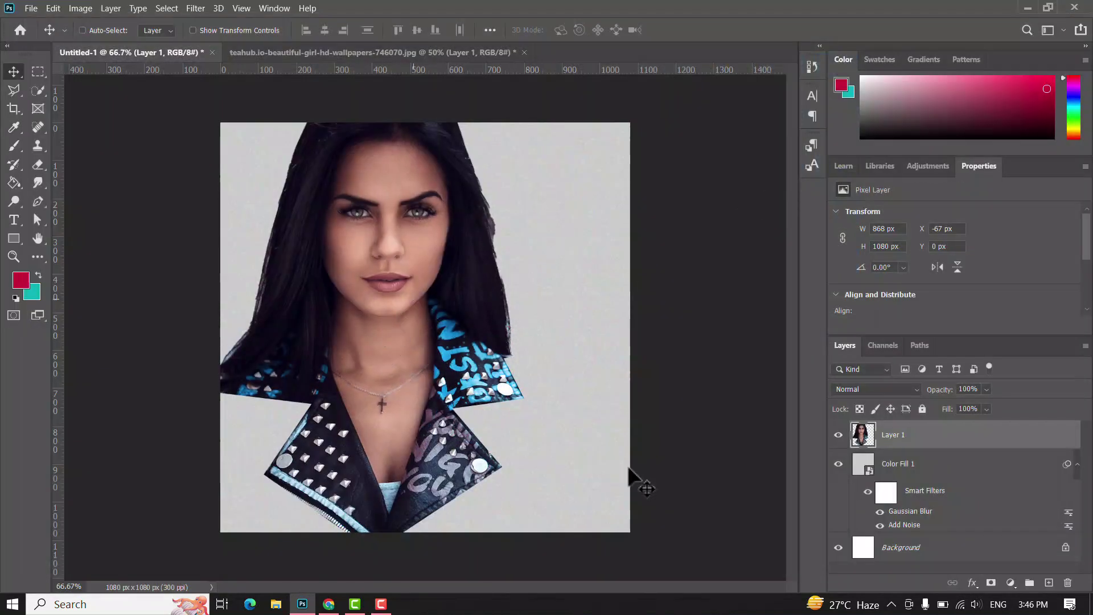
# - Add a Black & White adjustment clipped to the portrait layer and lower Reds to -15
pyautogui.click(1011, 583)
pyautogui.click(1003, 471)
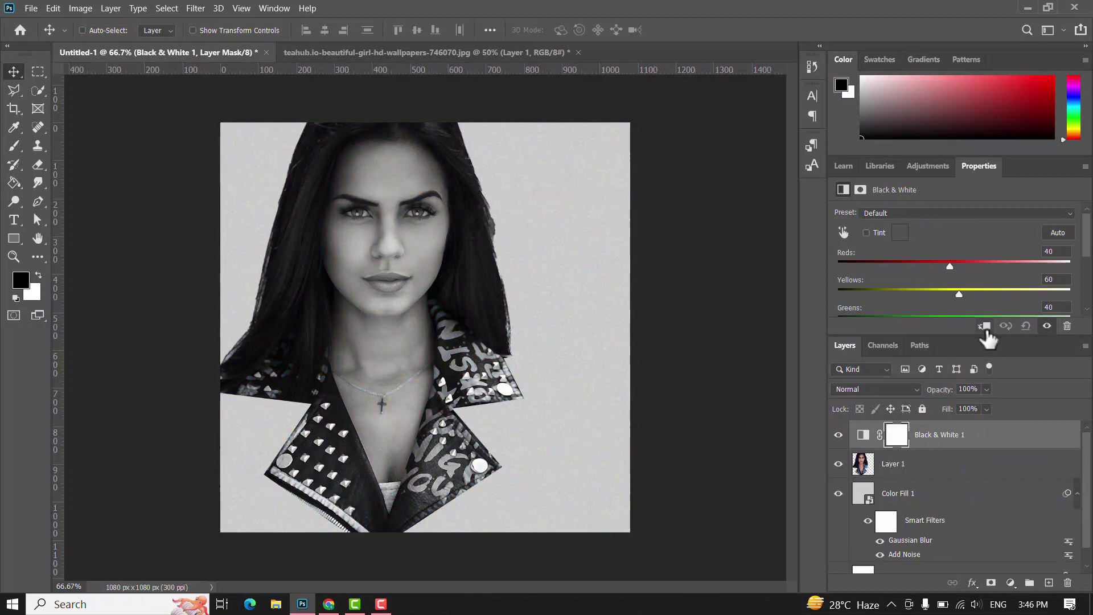
pyautogui.click(986, 329)
pyautogui.moveTo(948, 265); pyautogui.dragTo(923, 265)
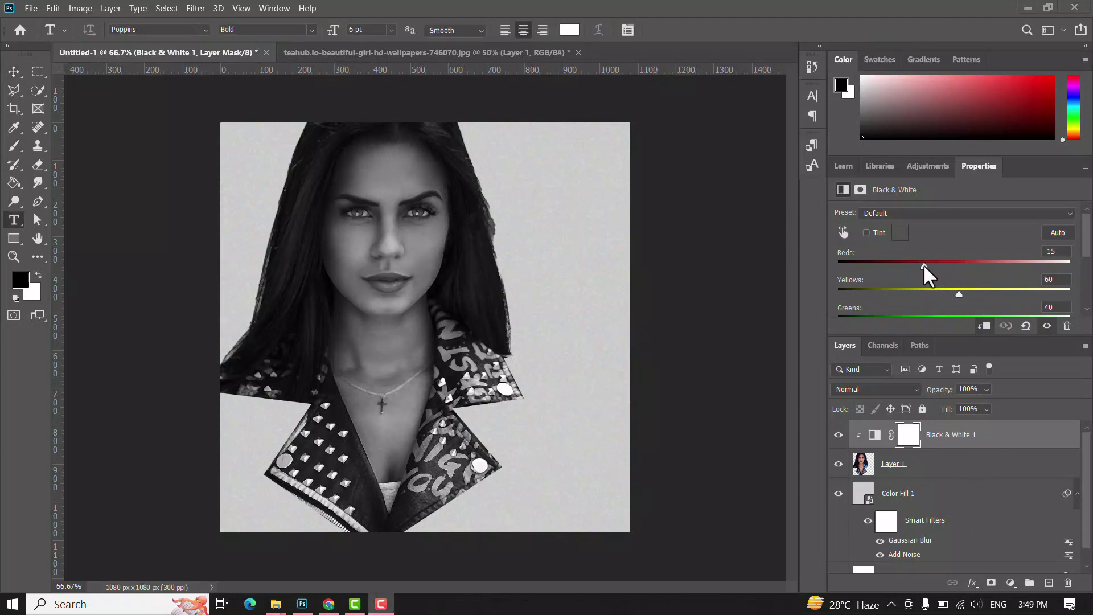
pyautogui.click(923, 264)
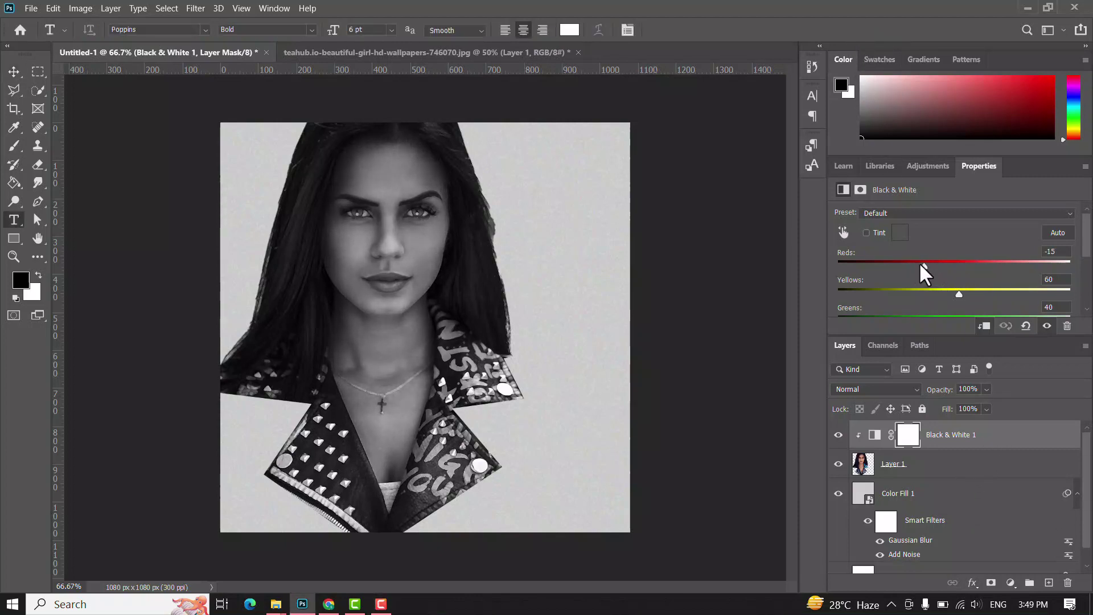
pyautogui.moveTo(928, 262)
pyautogui.mouseDown()
pyautogui.moveTo(937, 264)
pyautogui.moveTo(917, 264)
pyautogui.moveTo(927, 265)
pyautogui.mouseUp()
# - Combine the Black & White adjustment and the portrait layer into one smart object
pyautogui.keyDown('shift'); pyautogui.click(937, 465); pyautogui.keyUp('shift')
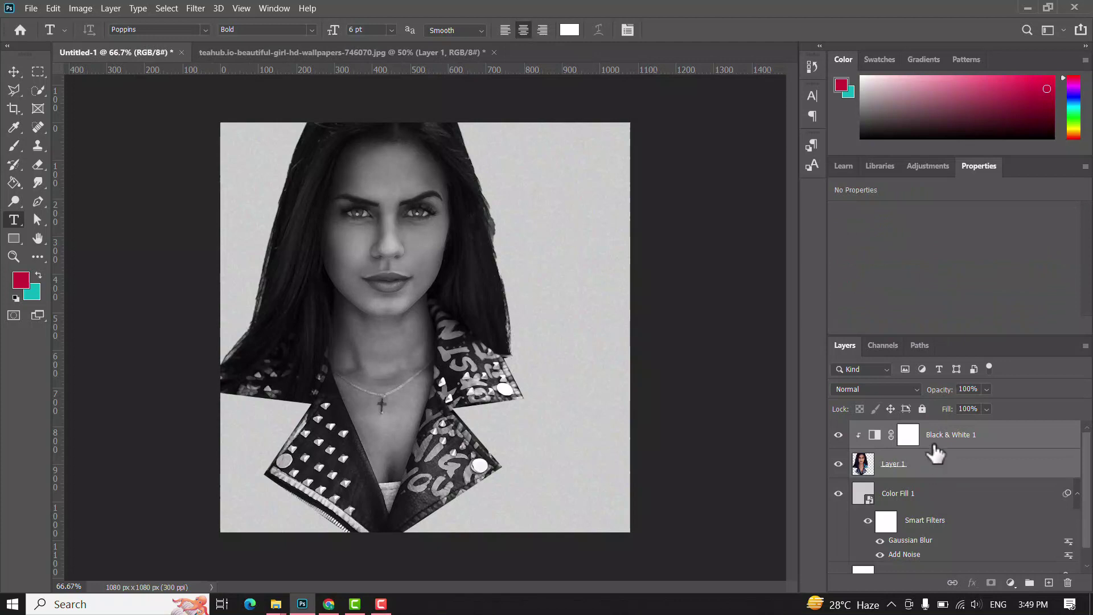
pyautogui.rightClick(934, 454)
pyautogui.click(830, 194)
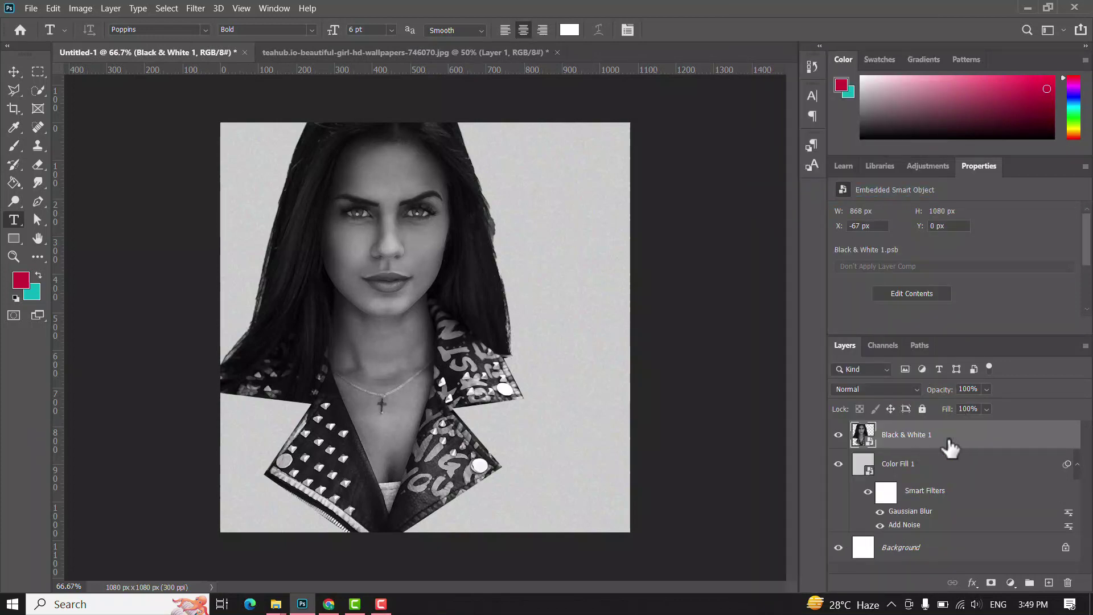
# - Add the text TOPMODEL over the portrait in white Poppins Bold at 30 pt
pyautogui.click(345, 291)
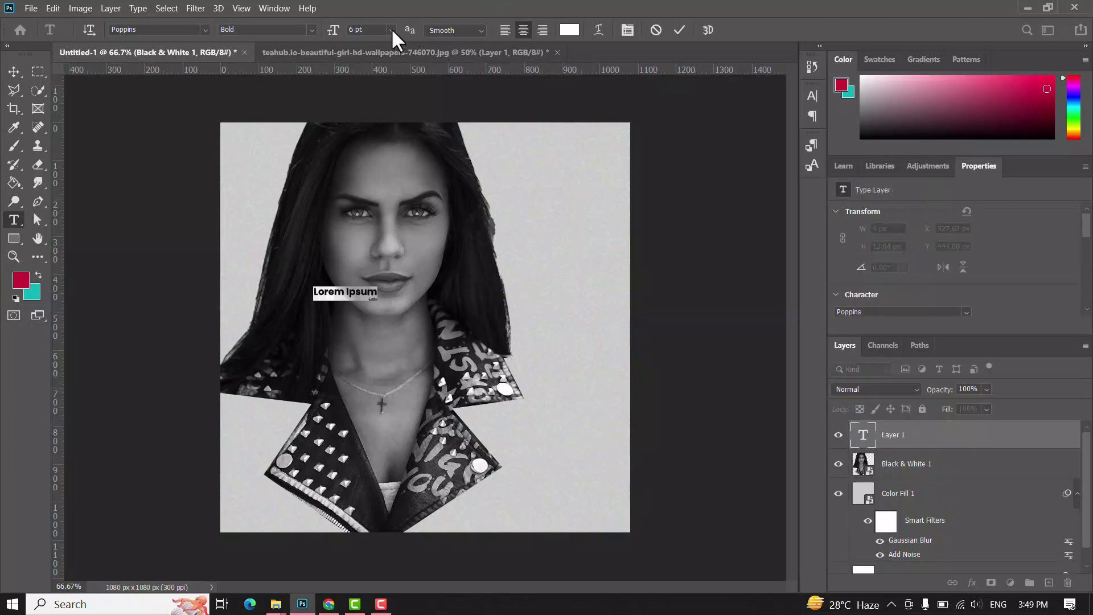
pyautogui.click(391, 29)
pyautogui.click(371, 186)
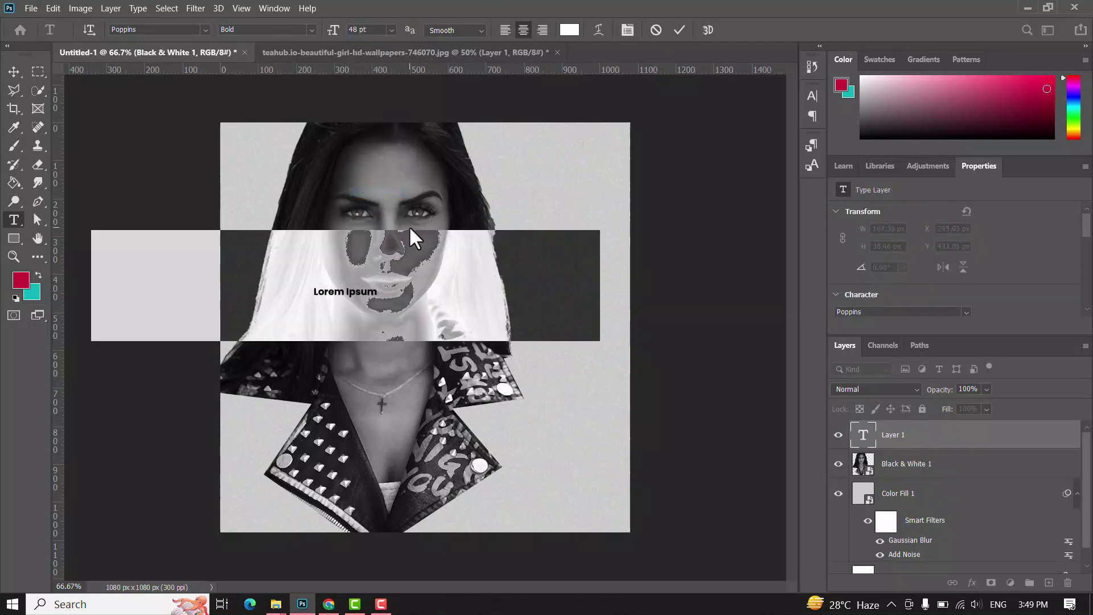
pyautogui.click(391, 29)
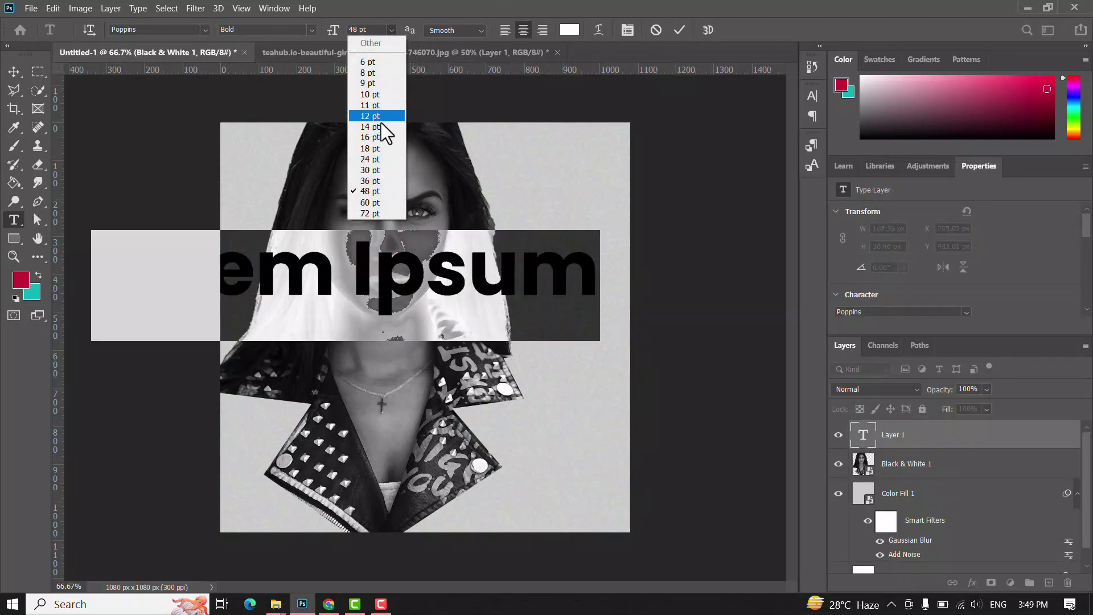
pyautogui.click(370, 164)
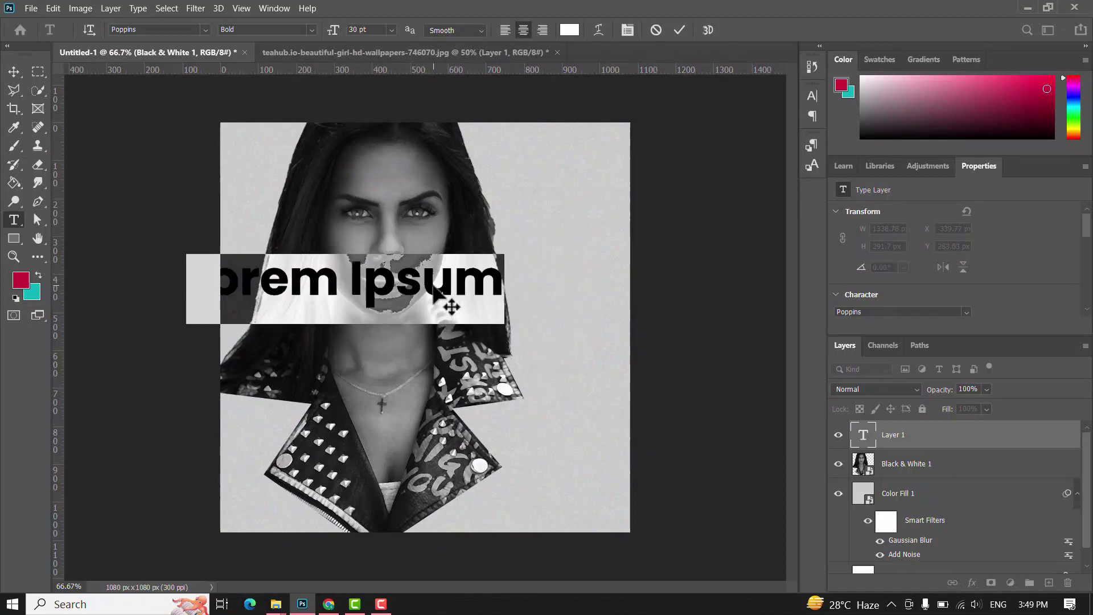
pyautogui.press('BackSpace')
pyautogui.write('TOP')
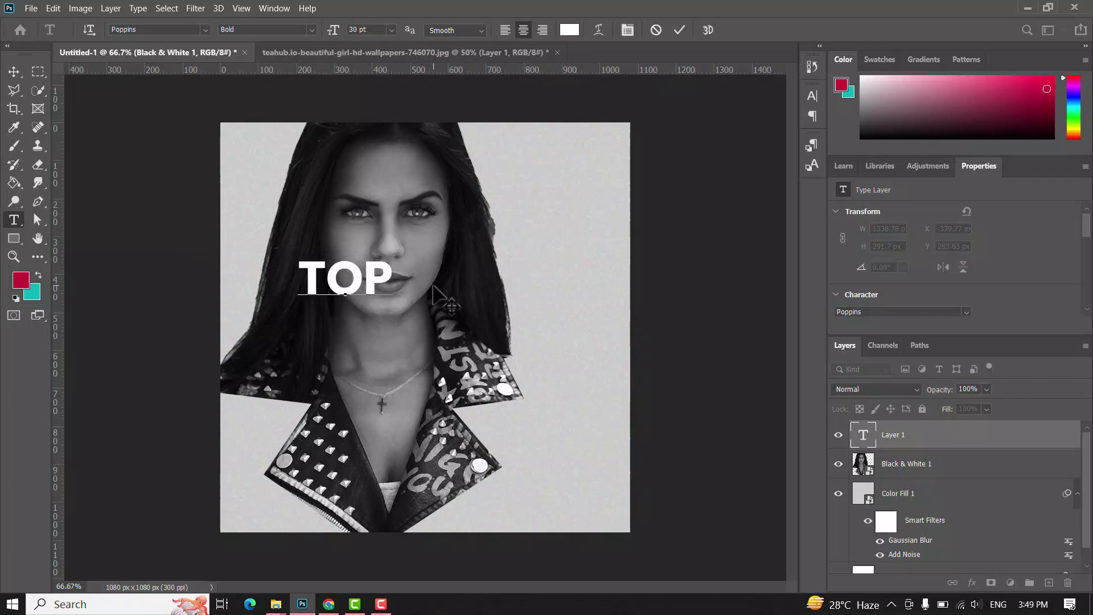
pyautogui.write('MODEL')
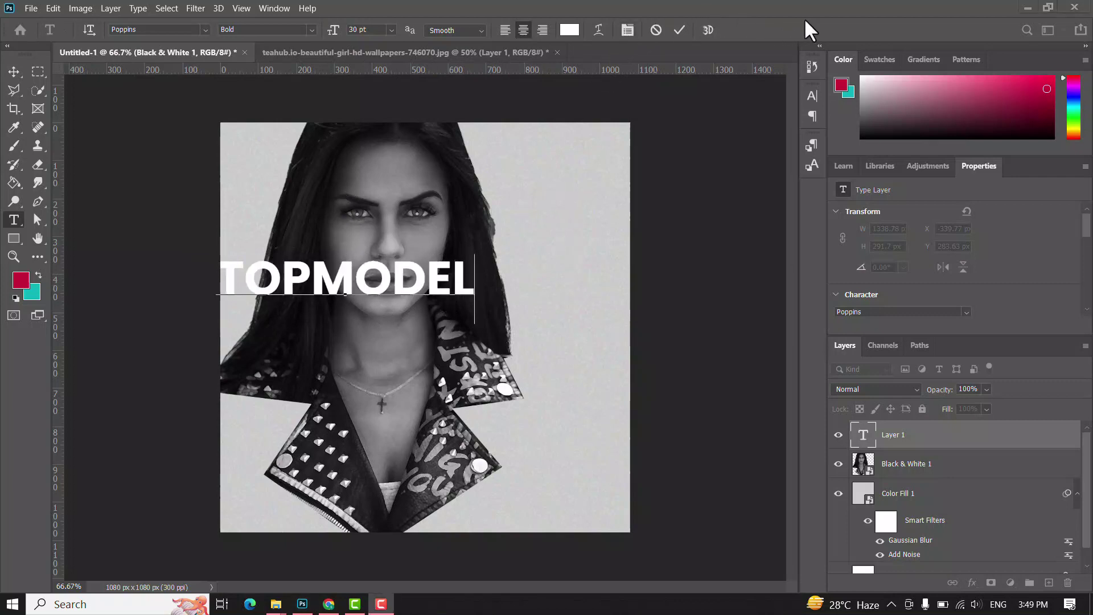
pyautogui.click(678, 27)
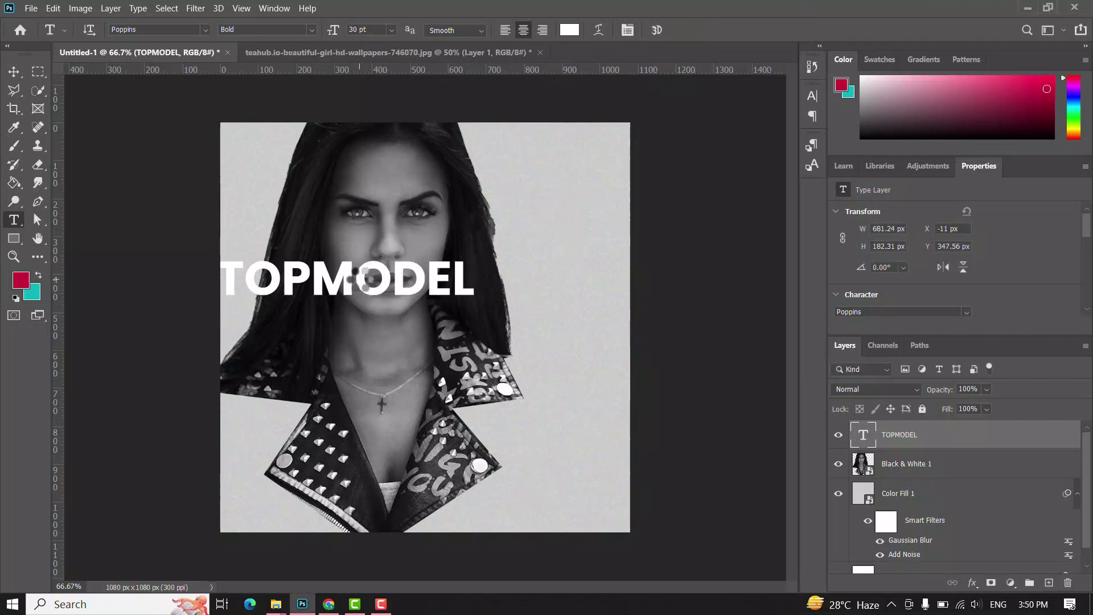
# - Rotate the TOPMODEL text about 90° clockwise and enlarge it to about 255 × 988 px along the left side of the face
pyautogui.hotkey('ctrl', 't')
pyautogui.moveTo(488, 331); pyautogui.dragTo(305, 402)
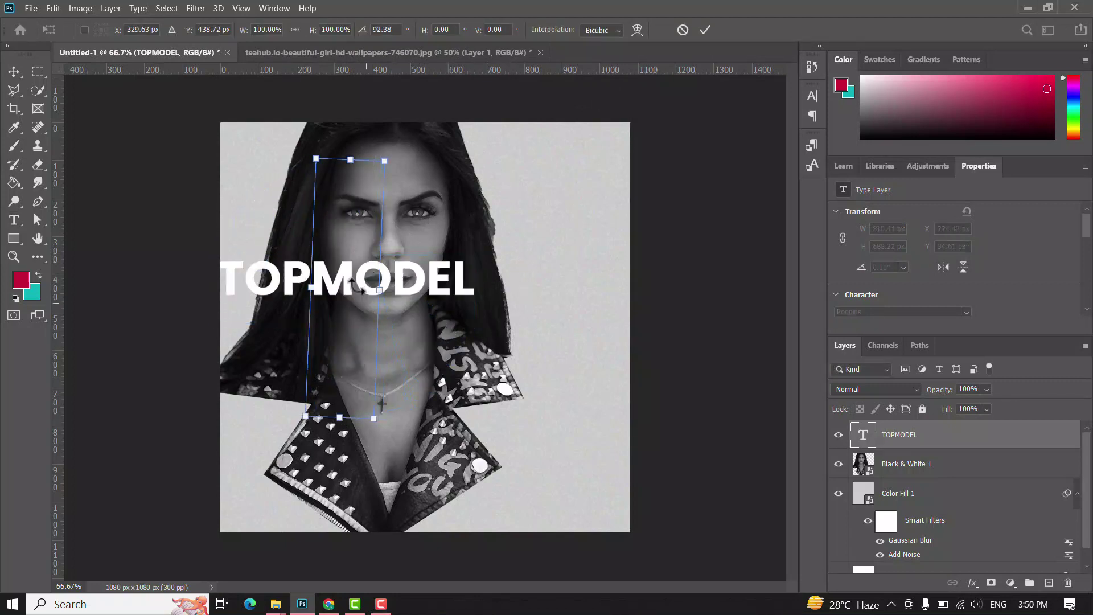
pyautogui.moveTo(352, 263)
pyautogui.mouseDown()
pyautogui.moveTo(344, 275)
pyautogui.moveTo(341, 265)
pyautogui.mouseUp()
pyautogui.moveTo(366, 427); pyautogui.dragTo(339, 513)
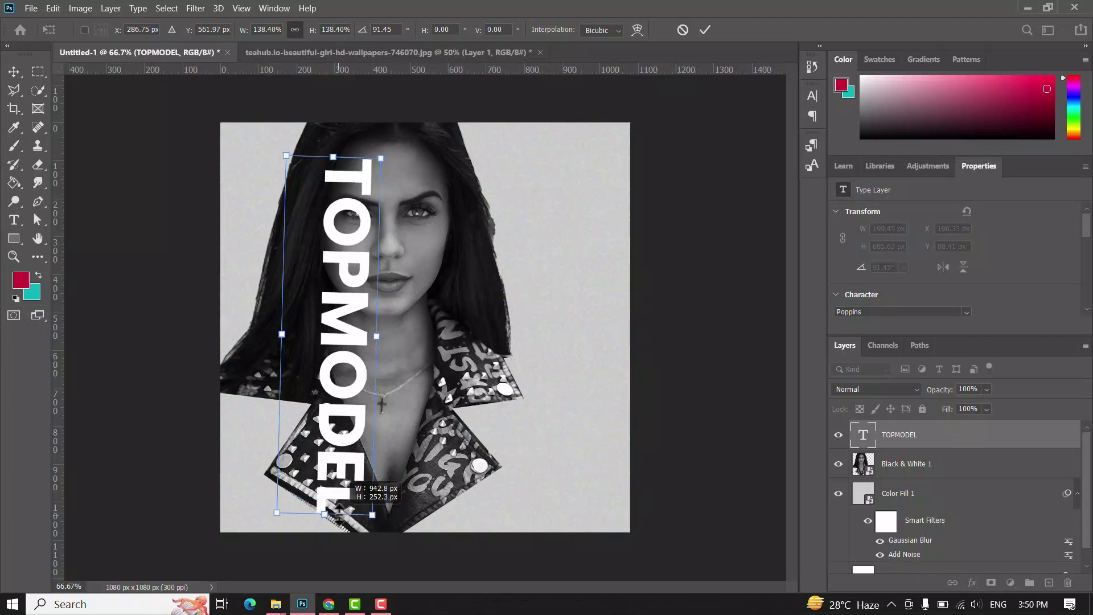
pyautogui.moveTo(345, 242); pyautogui.dragTo(333, 221)
pyautogui.moveTo(312, 491); pyautogui.dragTo(310, 508)
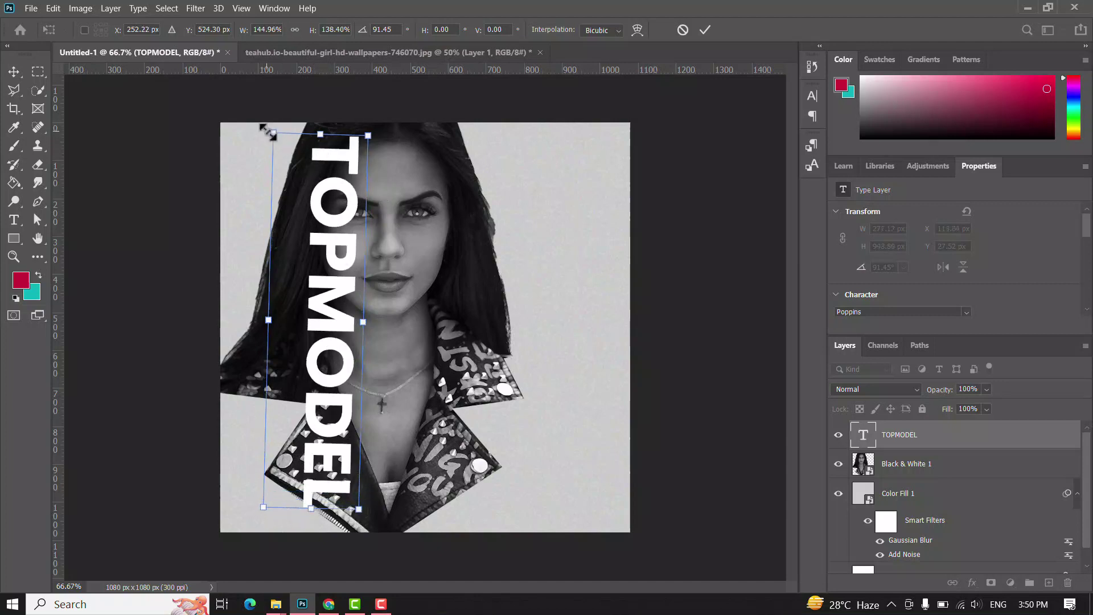
pyautogui.moveTo(263, 124); pyautogui.dragTo(267, 127)
pyautogui.press('Return')
# - Duplicate the Black & White 1 portrait layer, place the copy above the TOPMODEL text and hide it
pyautogui.click(969, 473)
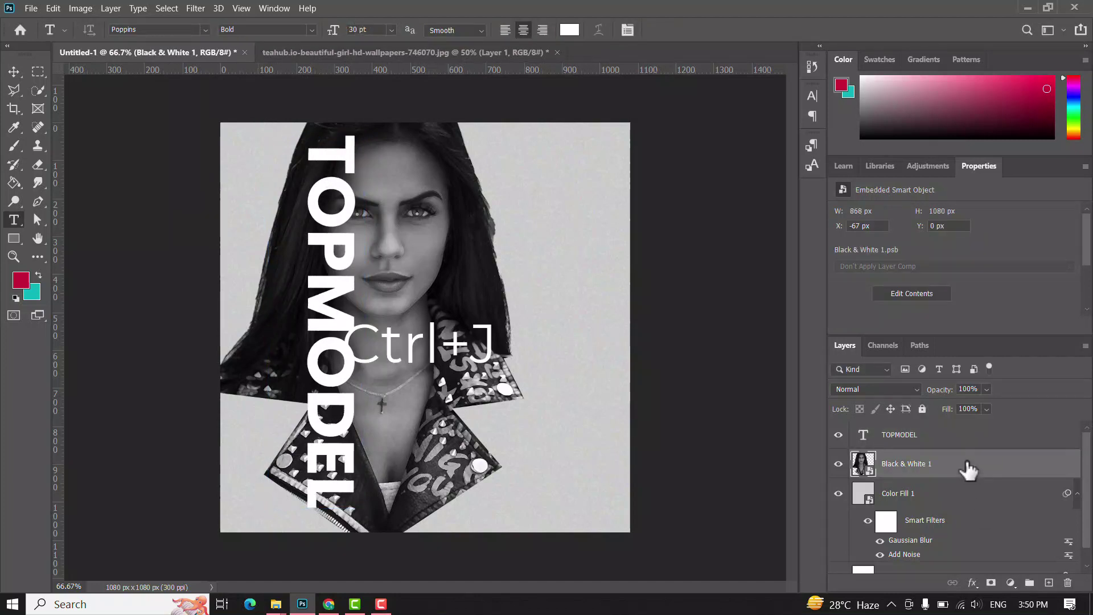
pyautogui.hotkey('ctrl', 'j')
pyautogui.moveTo(973, 473); pyautogui.dragTo(939, 438)
pyautogui.click(952, 502)
pyautogui.click(838, 435)
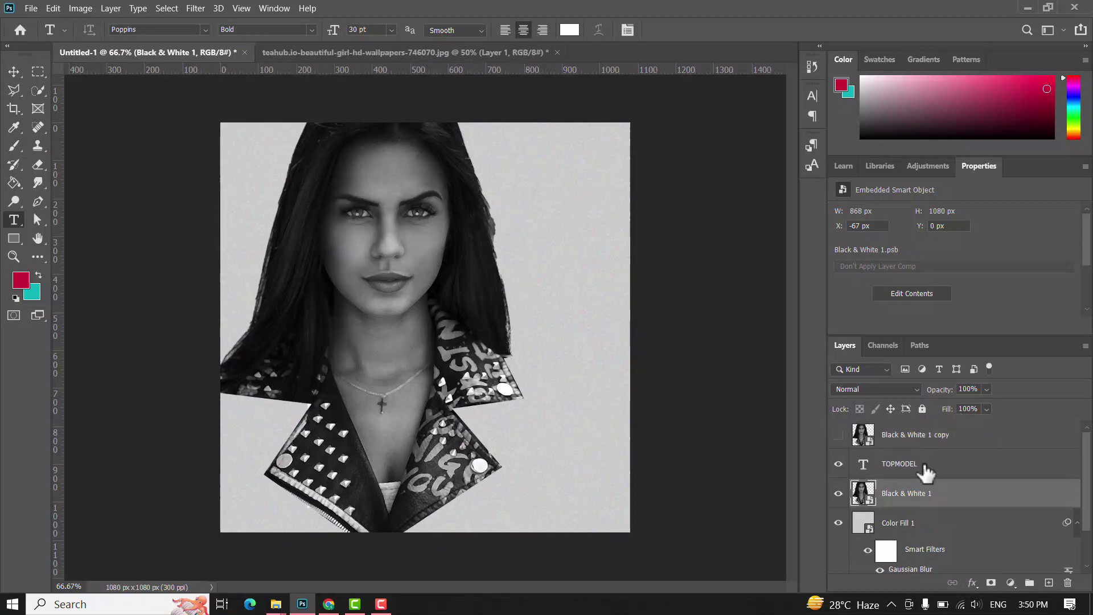
# - Add a layer mask to the Black & White 1 layer and select everything outside the TOPMODEL letters
pyautogui.click(991, 582)
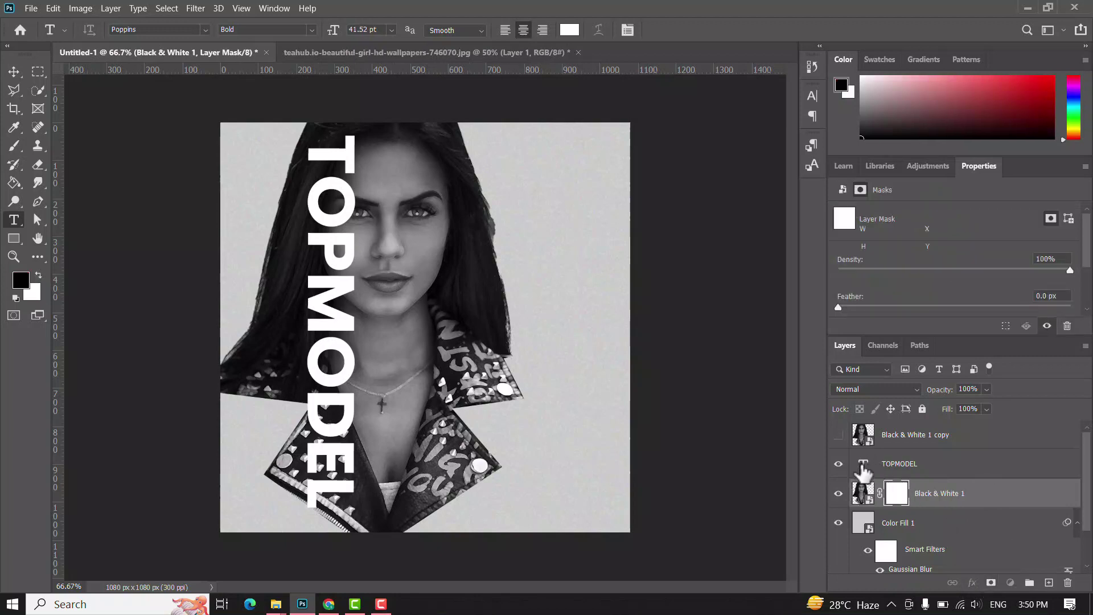
pyautogui.rightClick(894, 467)
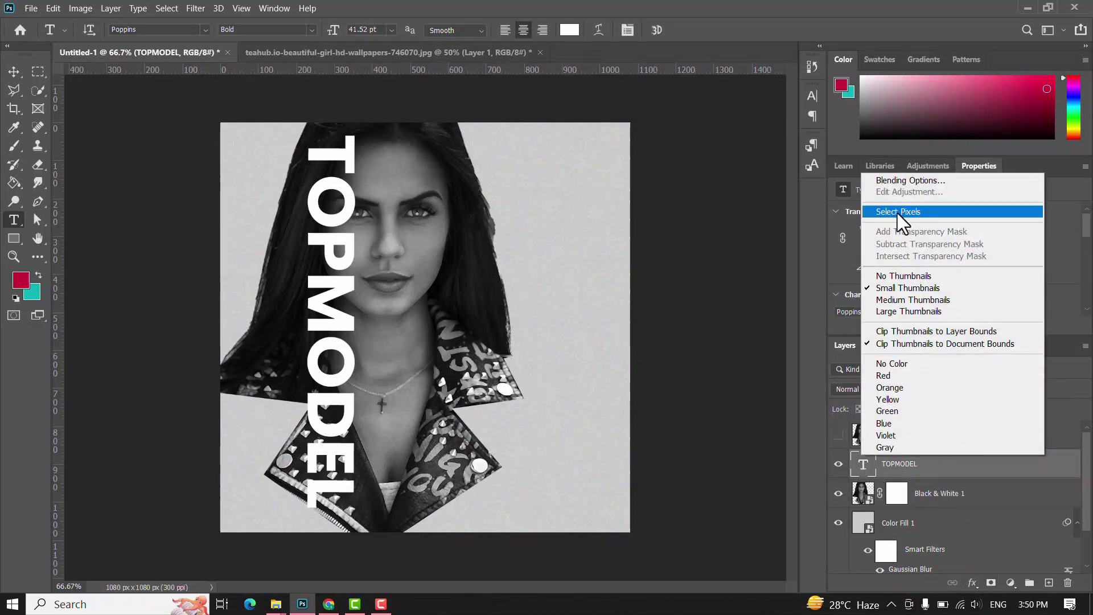
pyautogui.click(897, 213)
pyautogui.keyDown('ctrl'); pyautogui.click(866, 466); pyautogui.keyUp('ctrl')
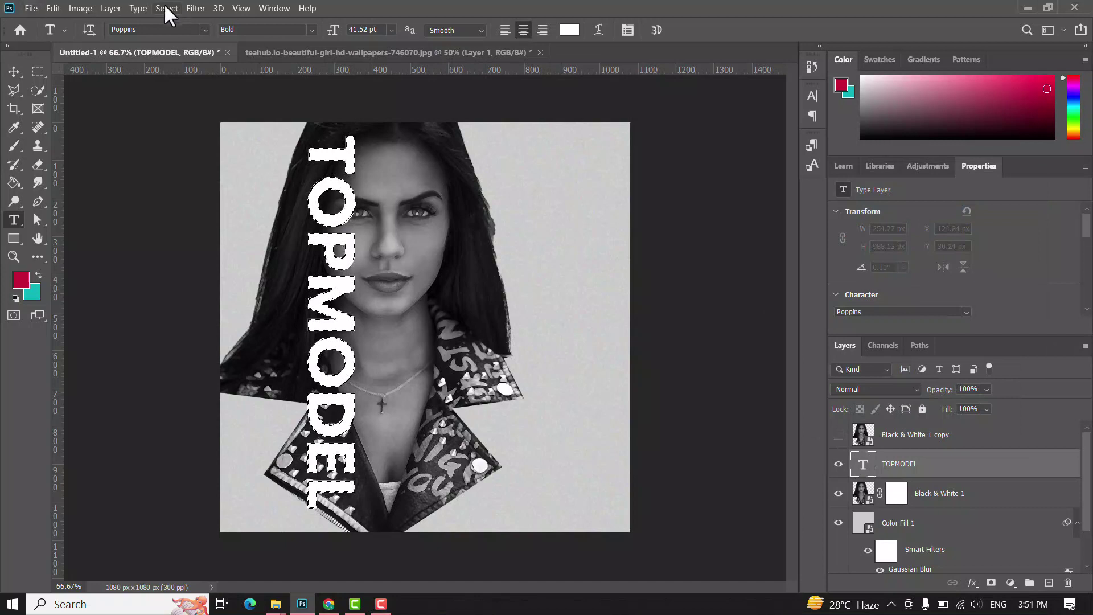
pyautogui.click(168, 9)
pyautogui.click(183, 56)
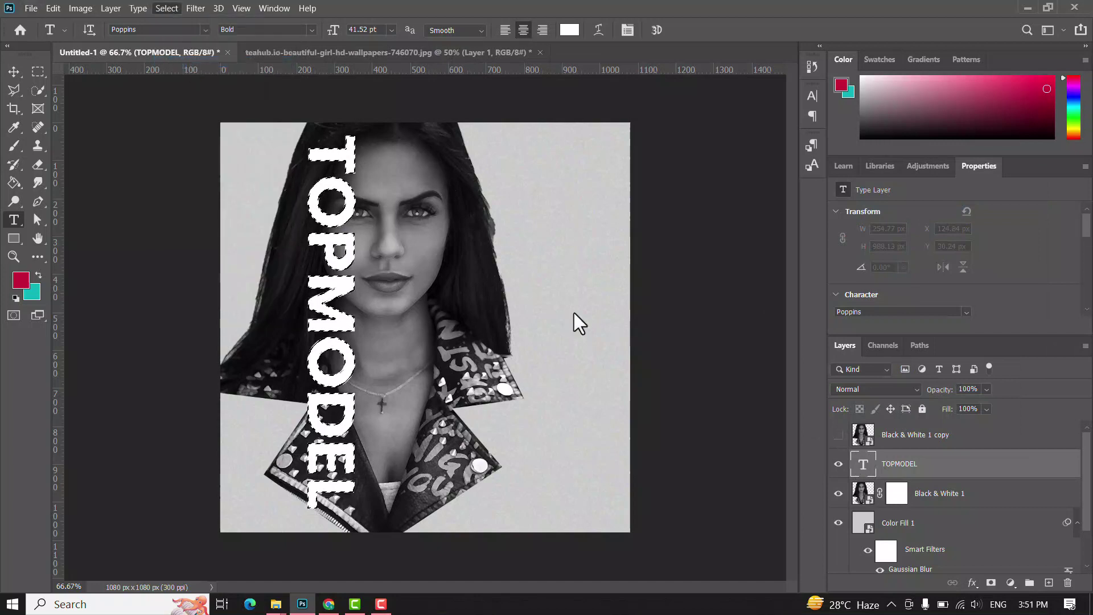
# - Target the Black & White 1 layer mask and choose a Hard Round brush with 59% hardness
pyautogui.click(896, 493)
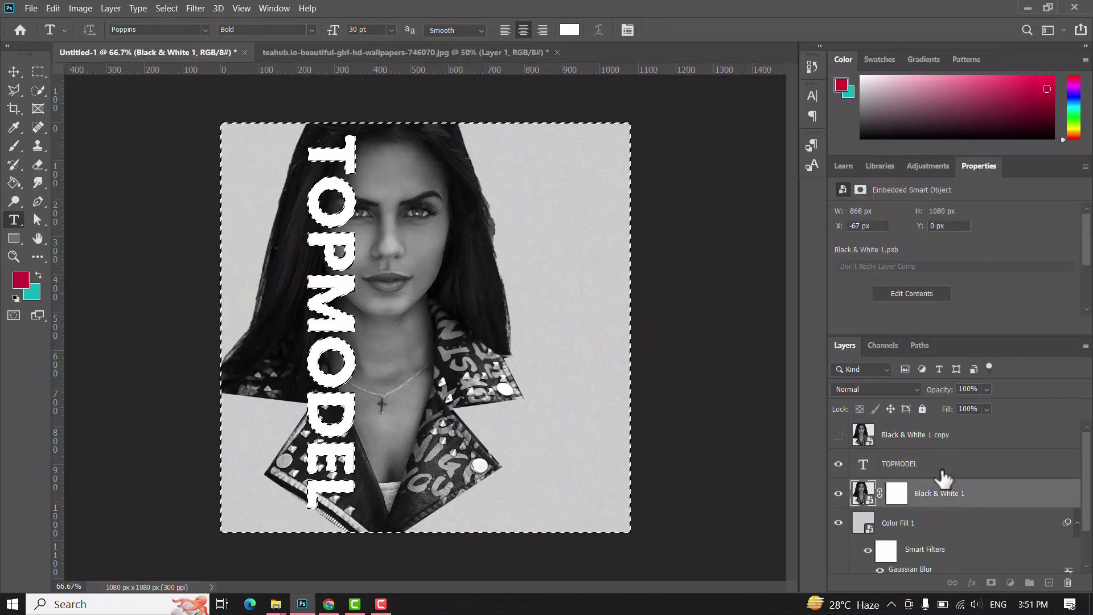
pyautogui.press('b')
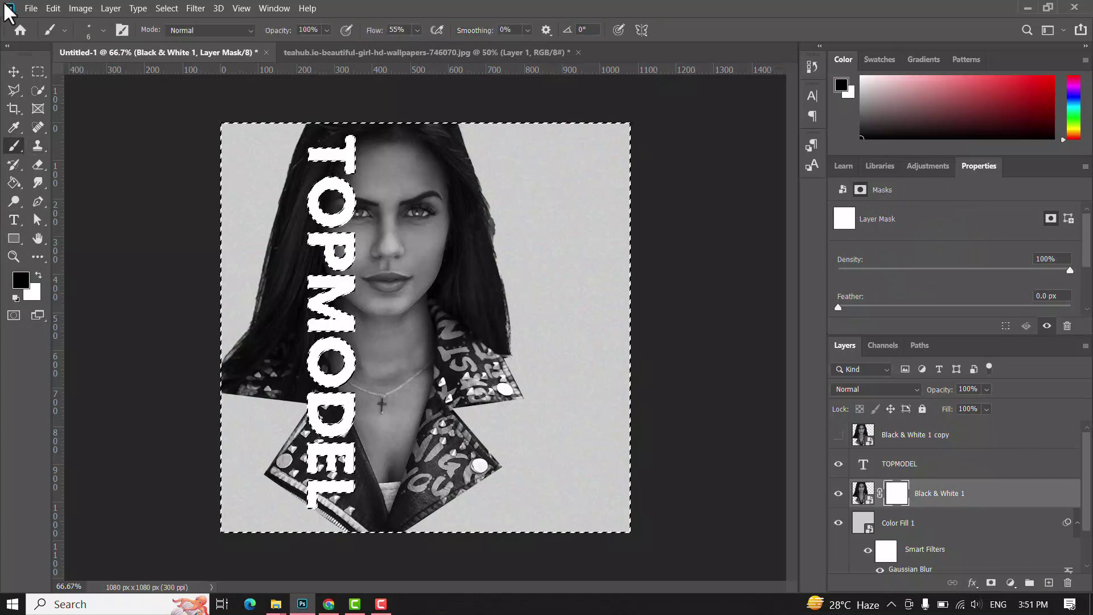
pyautogui.click(103, 31)
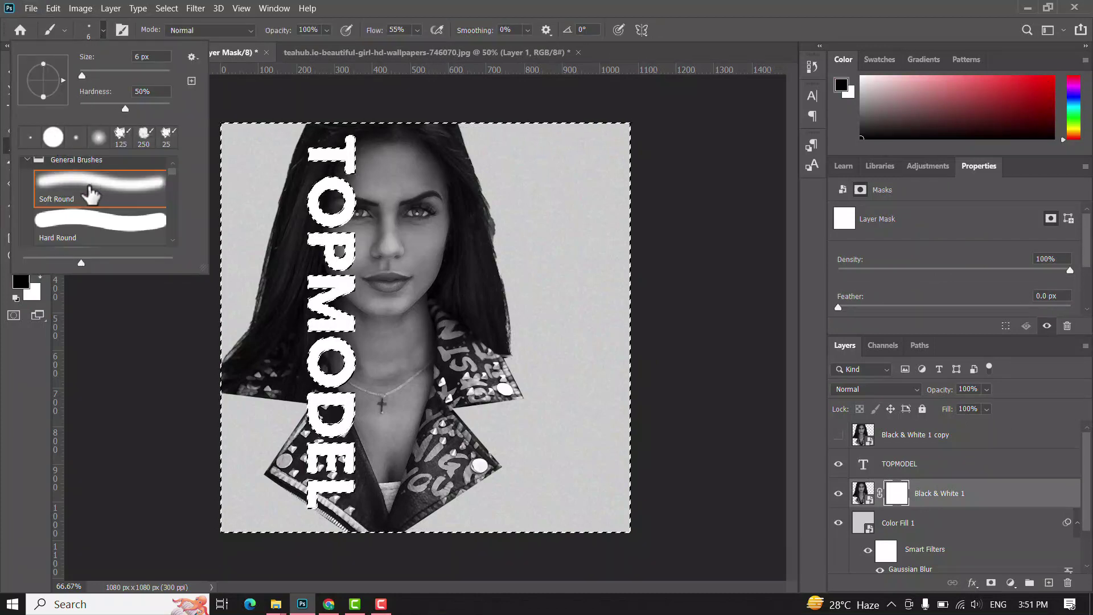
pyautogui.click(99, 222)
pyautogui.moveTo(169, 108); pyautogui.dragTo(133, 110)
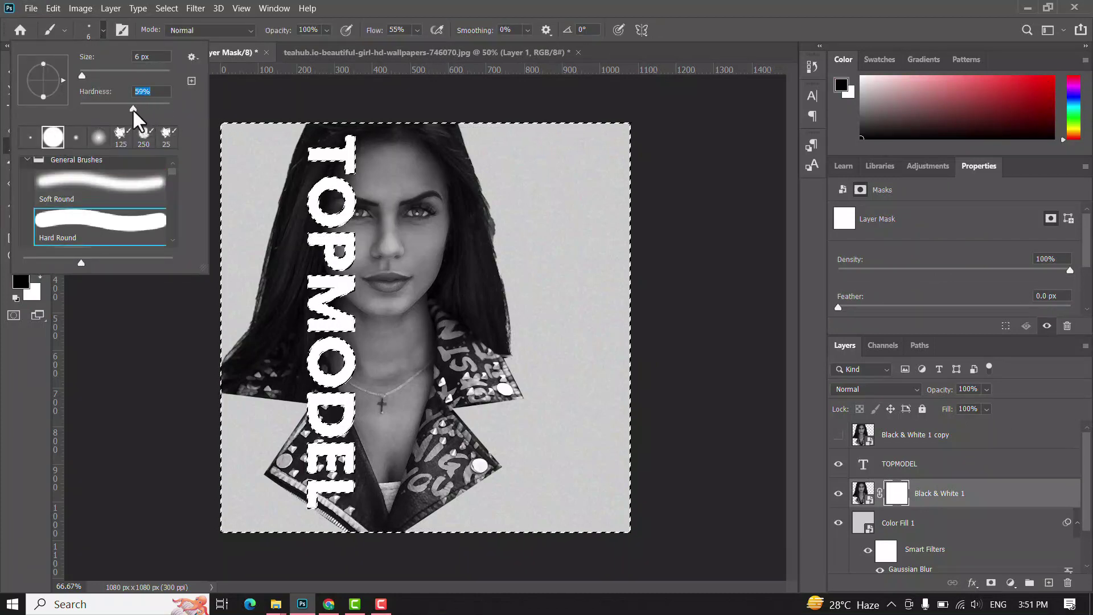
pyautogui.click(27, 378)
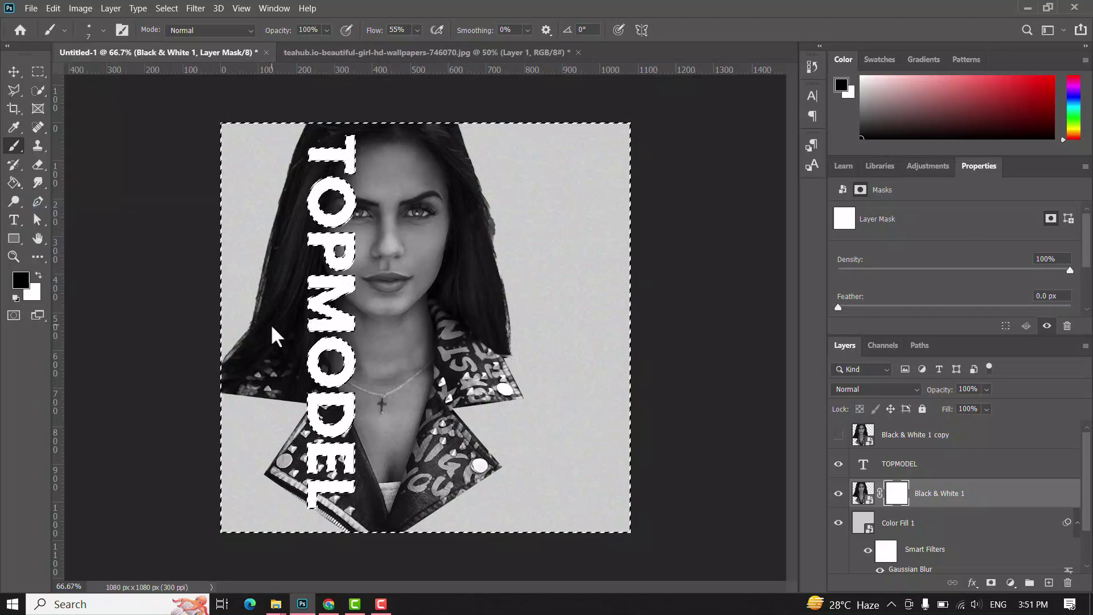
# - Mask out the hair and jacket left of and between the TOPMODEL letters with an 80 px black brush, and deselect
pyautogui.press(']')
pyautogui.press(']')
pyautogui.press(']')
pyautogui.press(']')
pyautogui.press(']')
pyautogui.press(']')
pyautogui.press(']')
pyautogui.press(']')
pyautogui.press(']')
pyautogui.press(']')
pyautogui.press(']')
pyautogui.press(']')
pyautogui.press(']')
pyautogui.press(']')
pyautogui.press(']')
pyautogui.press(']')
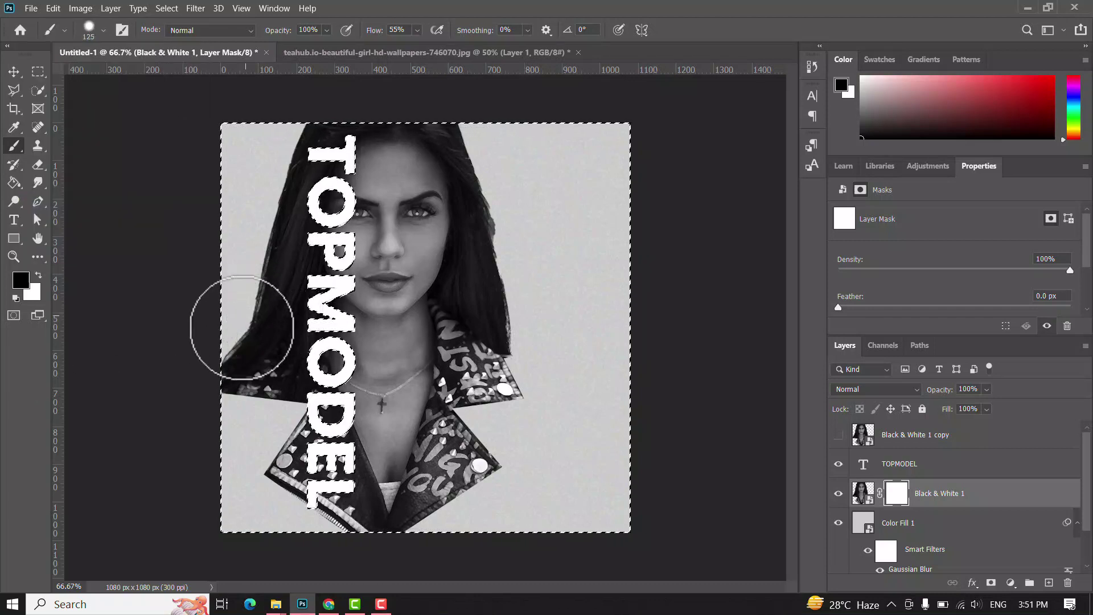
pyautogui.press('[')
pyautogui.press('[')
pyautogui.press('[')
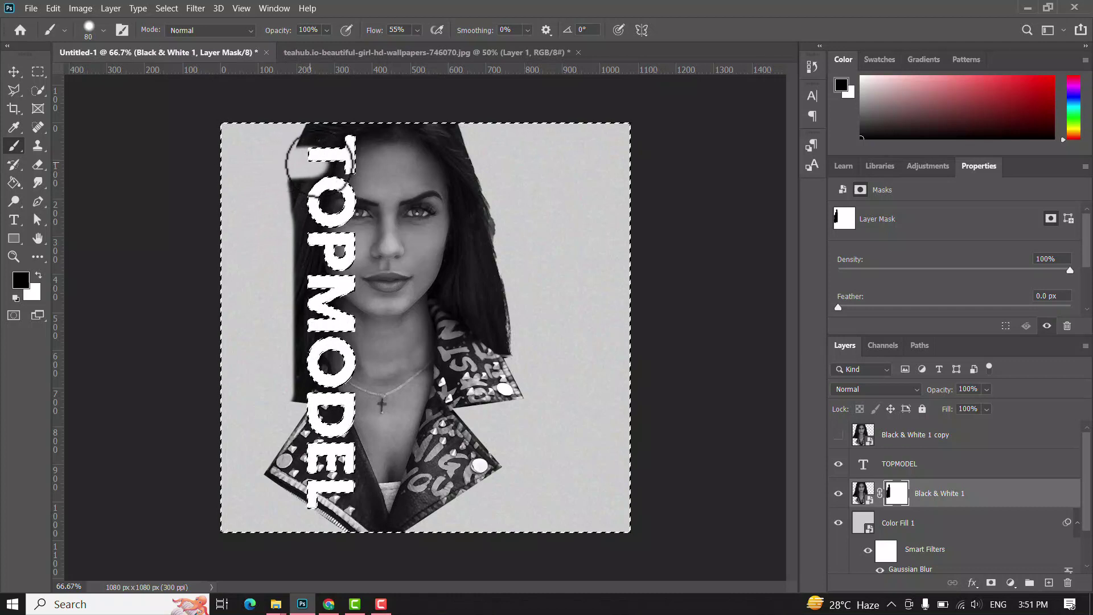
pyautogui.moveTo(328, 209)
pyautogui.mouseDown()
pyautogui.moveTo(309, 183)
pyautogui.moveTo(304, 309)
pyautogui.moveTo(311, 191)
pyautogui.moveTo(329, 184)
pyautogui.moveTo(329, 164)
pyautogui.moveTo(321, 353)
pyautogui.moveTo(305, 274)
pyautogui.moveTo(322, 311)
pyautogui.moveTo(327, 364)
pyautogui.moveTo(315, 464)
pyautogui.moveTo(287, 425)
pyautogui.moveTo(300, 396)
pyautogui.moveTo(293, 472)
pyautogui.moveTo(285, 459)
pyautogui.moveTo(277, 468)
pyautogui.moveTo(272, 500)
pyautogui.mouseUp()
pyautogui.moveTo(331, 406)
pyautogui.mouseDown()
pyautogui.moveTo(331, 492)
pyautogui.moveTo(300, 488)
pyautogui.mouseUp()
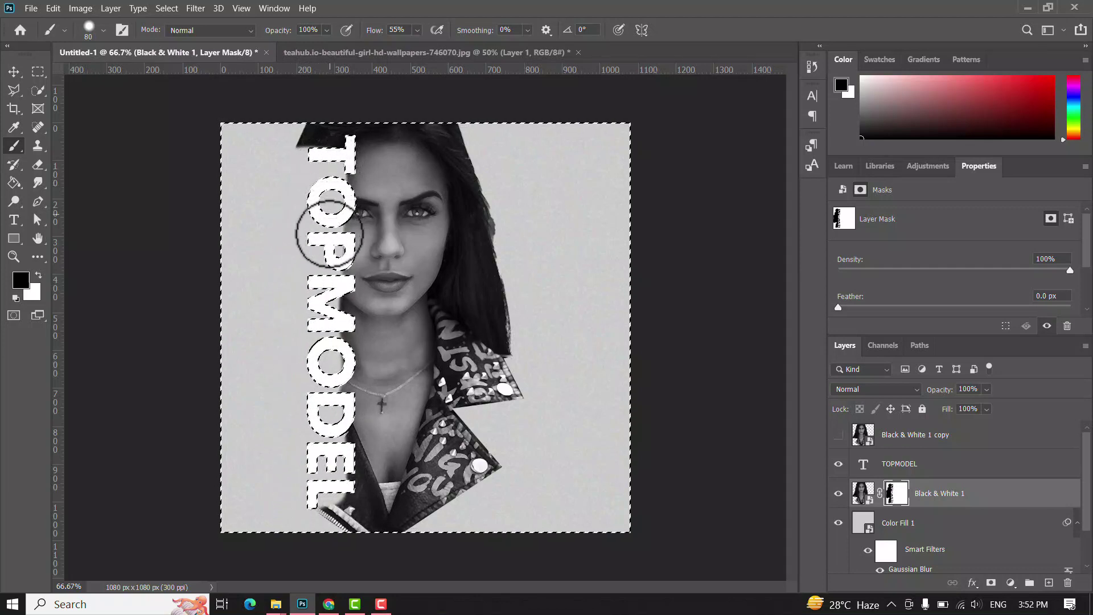
pyautogui.hotkey('ctrl', 'd')
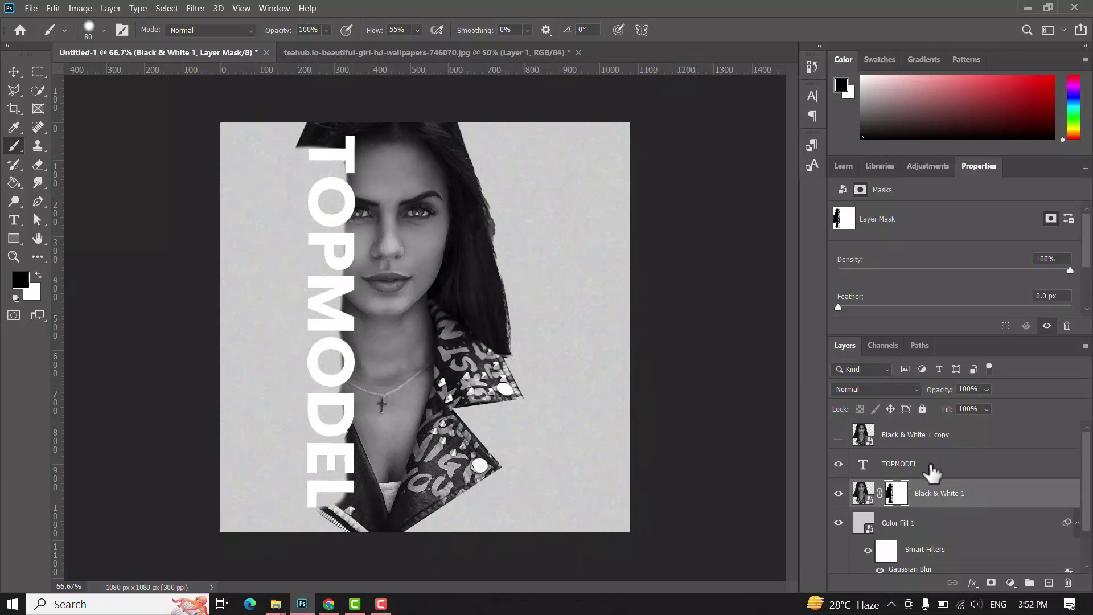
# - Show the Black & White 1 copy layer and clip it to the TOPMODEL text layer
pyautogui.click(932, 446)
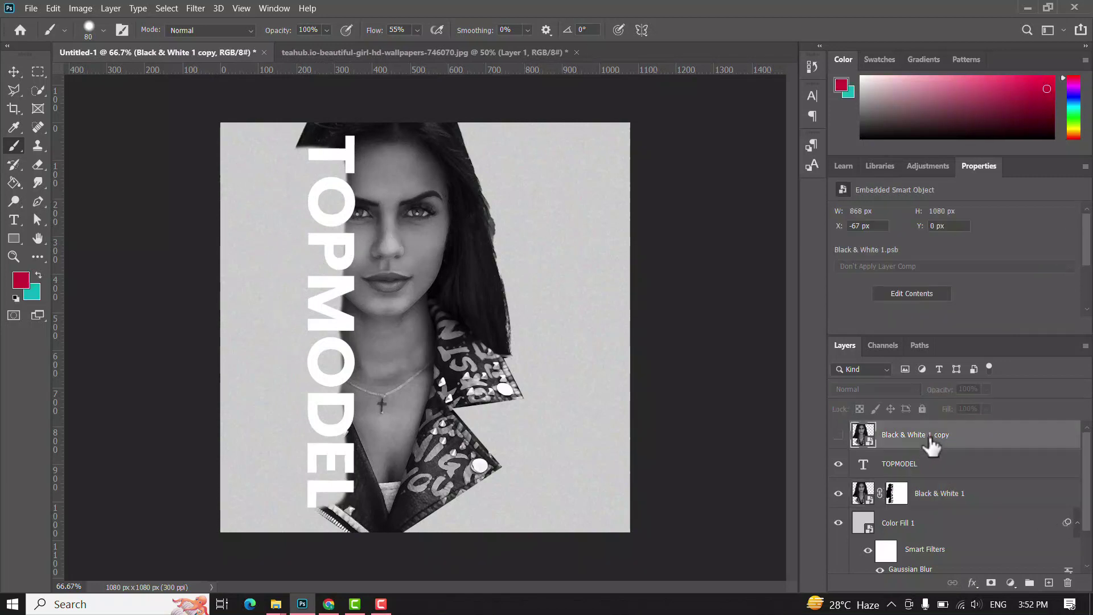
pyautogui.click(840, 437)
pyautogui.click(972, 469)
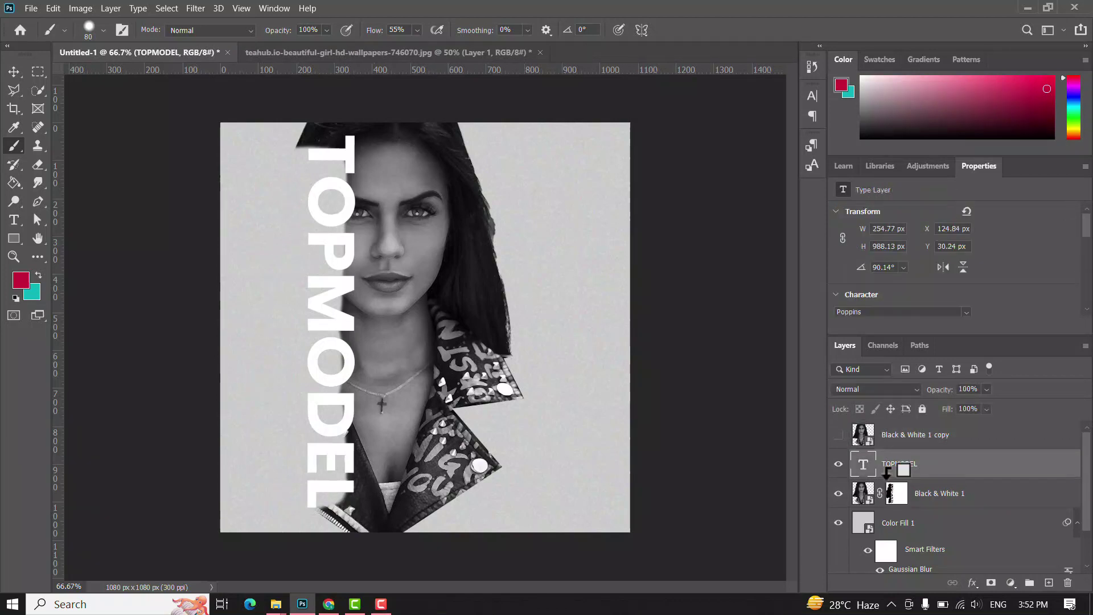
pyautogui.hotkey('ctrl', 'z')
pyautogui.click(839, 436)
pyautogui.click(898, 435)
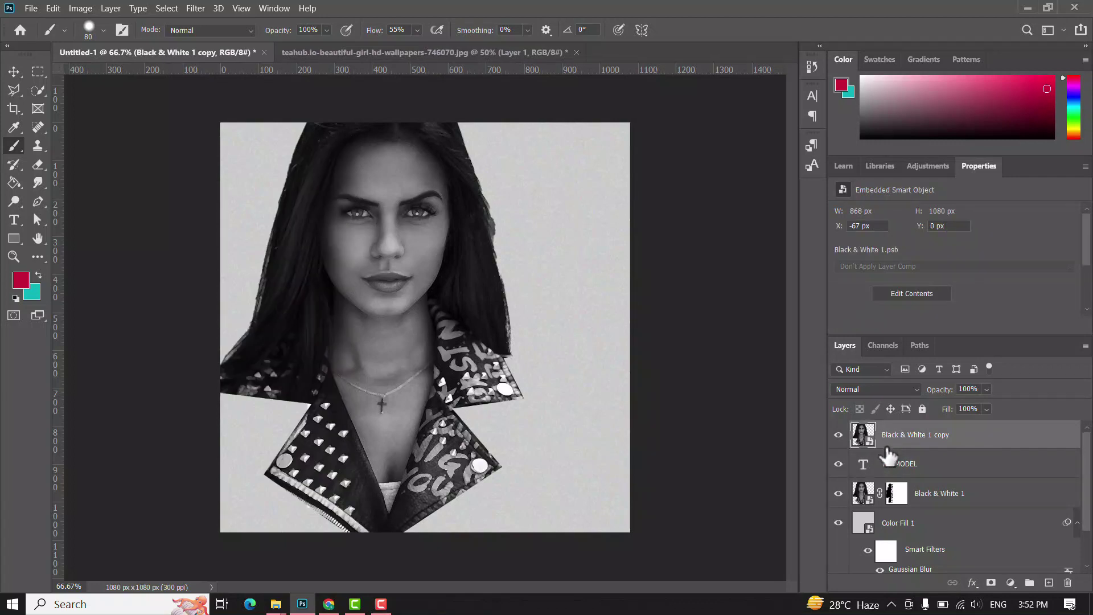
pyautogui.keyDown('alt'); pyautogui.click(885, 448); pyautogui.keyUp('alt')
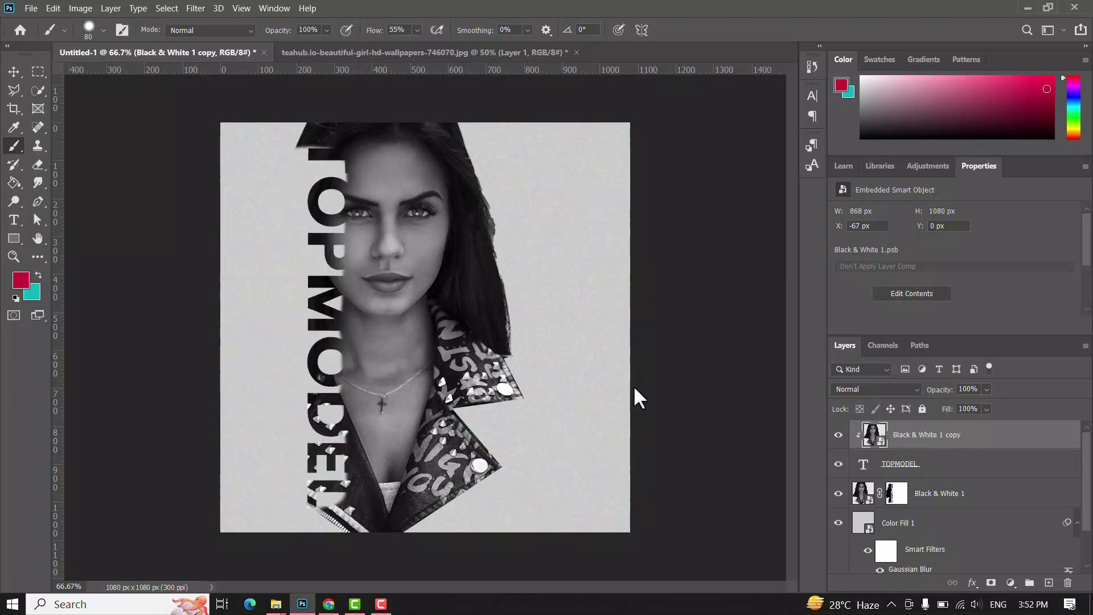
# - Apply a Stroke and a Multiply Drop Shadow to the TOPMODEL text layer
pyautogui.click(1027, 465)
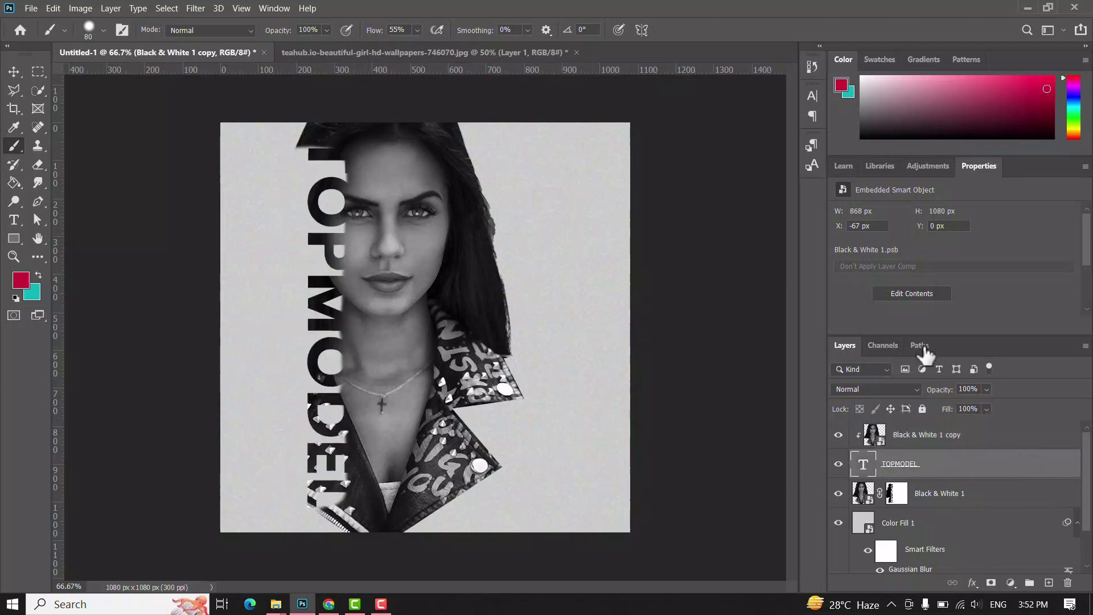
pyautogui.doubleClick(966, 471)
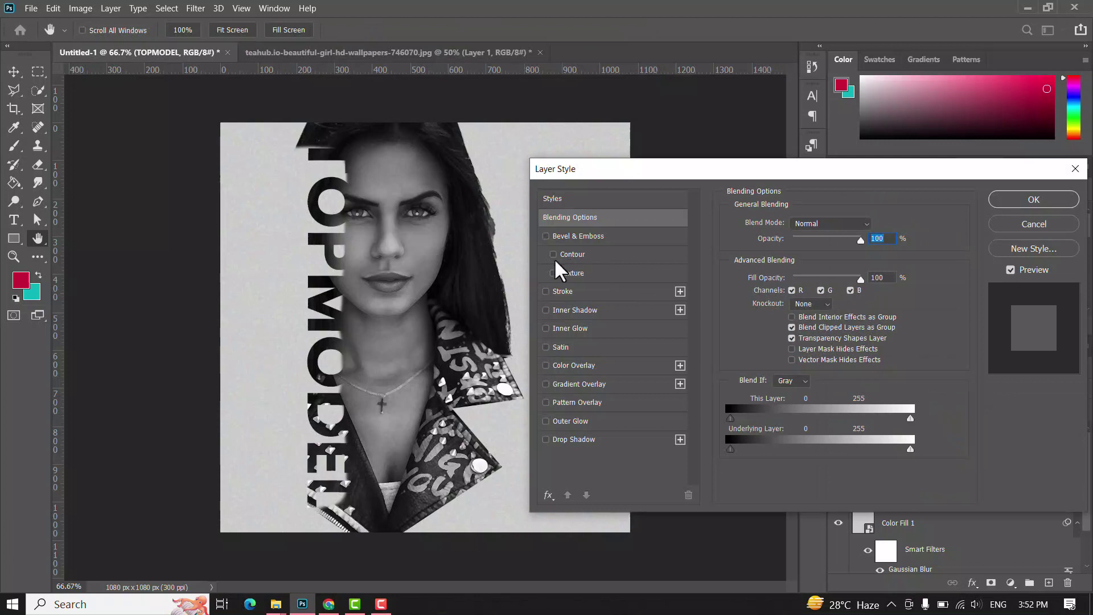
pyautogui.click(545, 291)
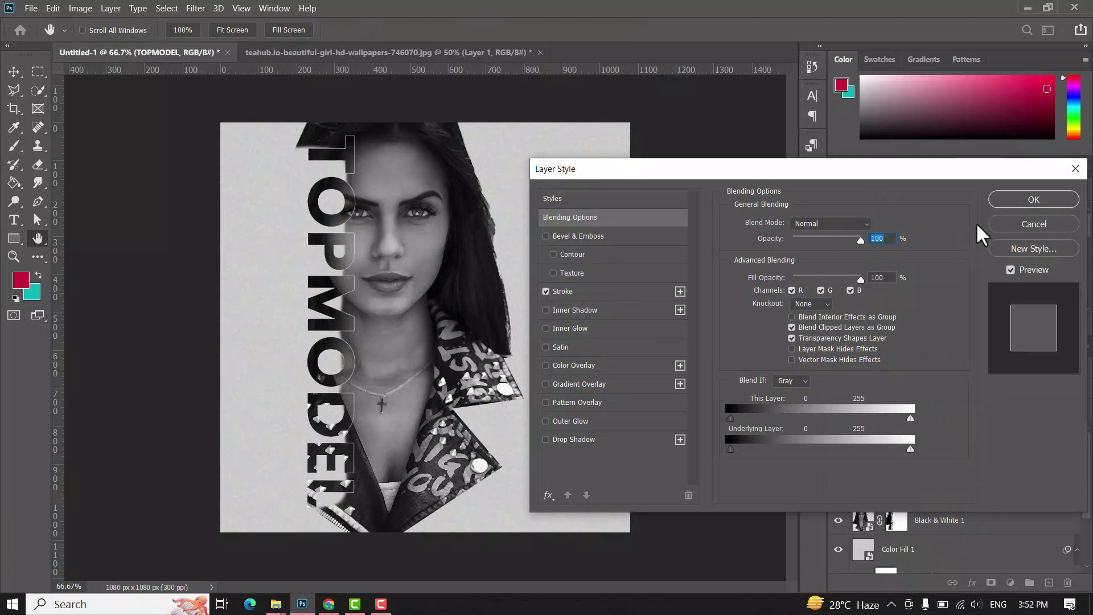
pyautogui.click(550, 443)
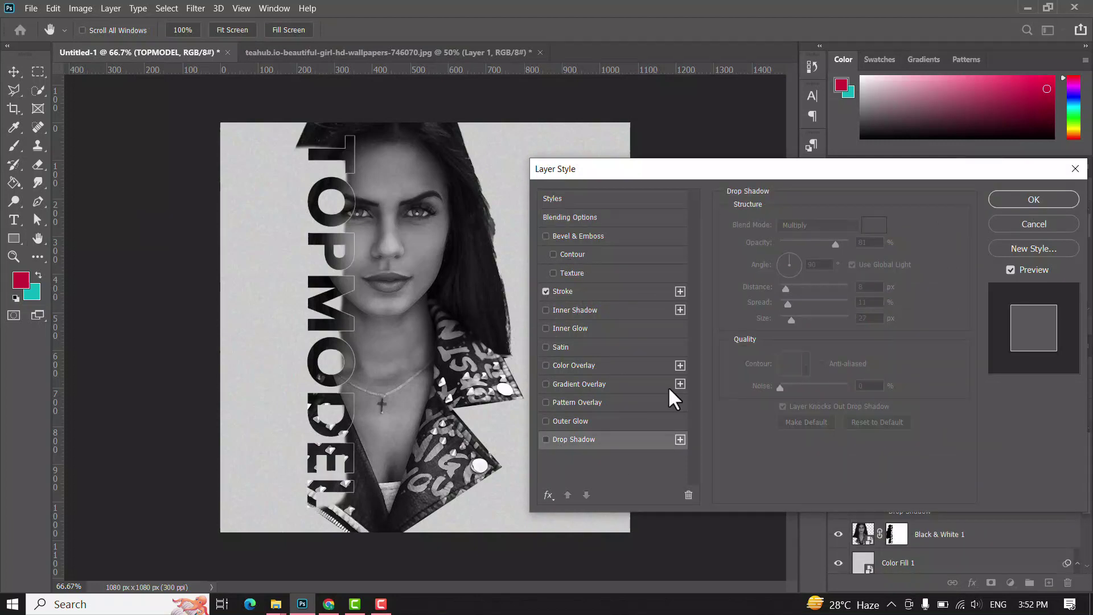
pyautogui.click(545, 439)
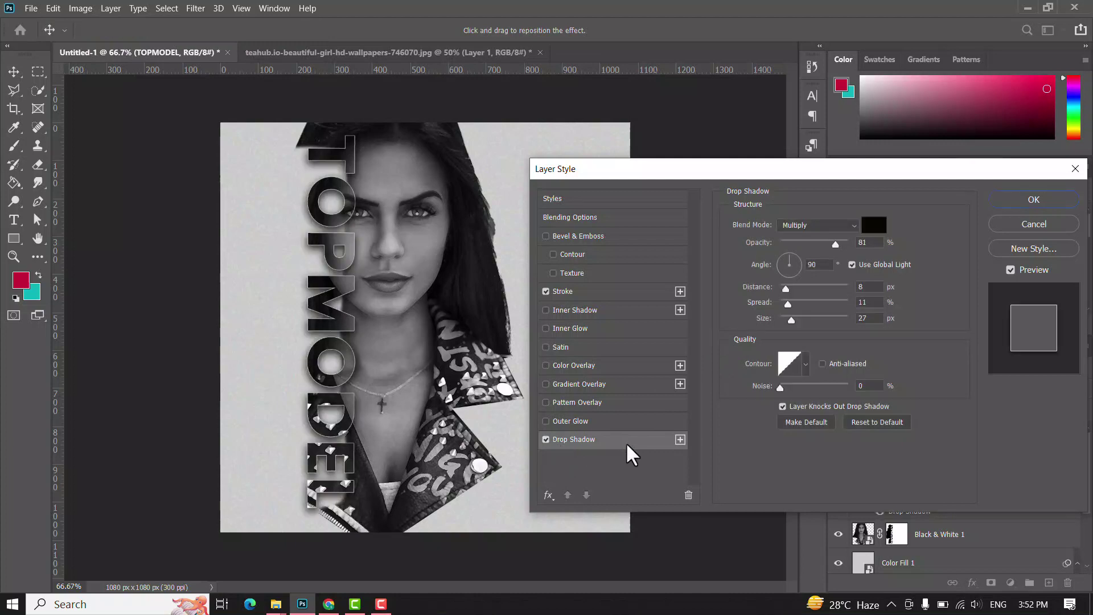
pyautogui.click(1020, 202)
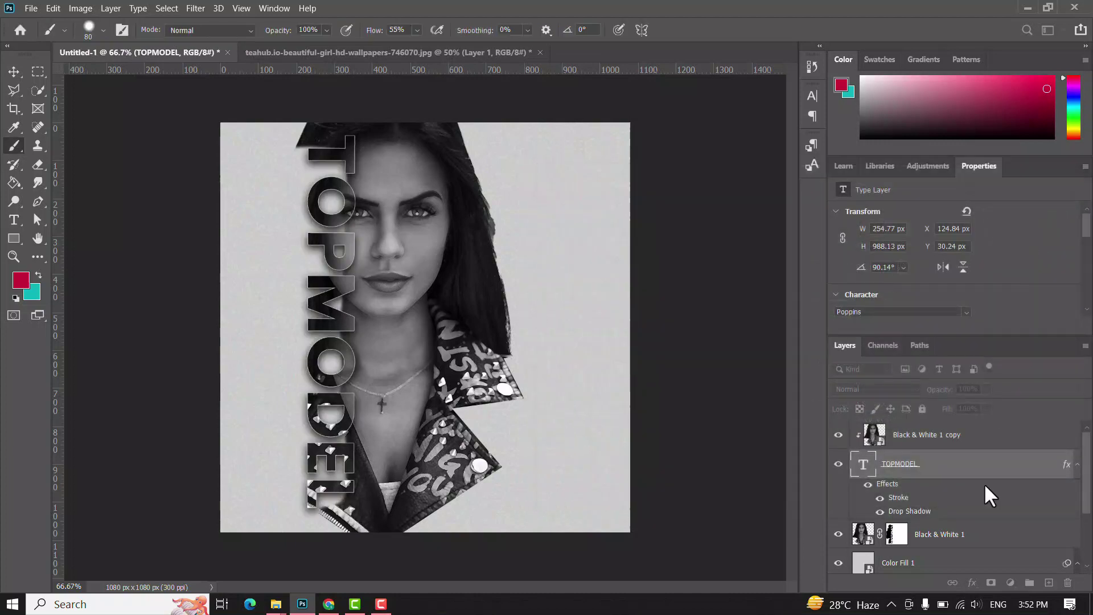
# - Touch up the Black & White 1 layer mask, hiding the hair edge beside the letter T and restoring the jacket around the letter L
pyautogui.click(897, 535)
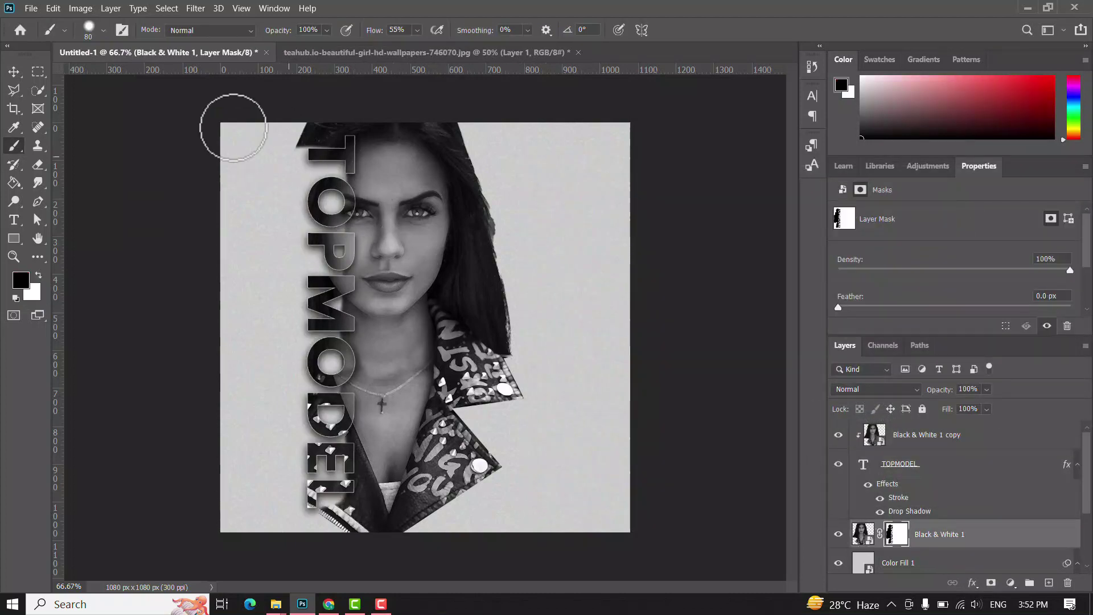
pyautogui.click(318, 138)
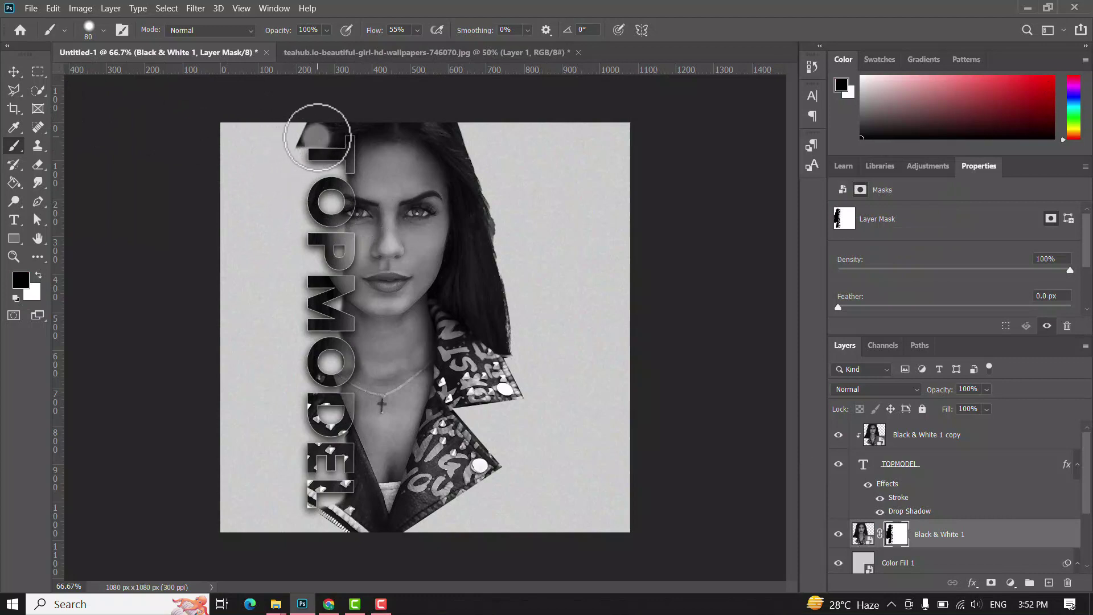
pyautogui.hotkey('ctrl', 'z')
pyautogui.press('x')
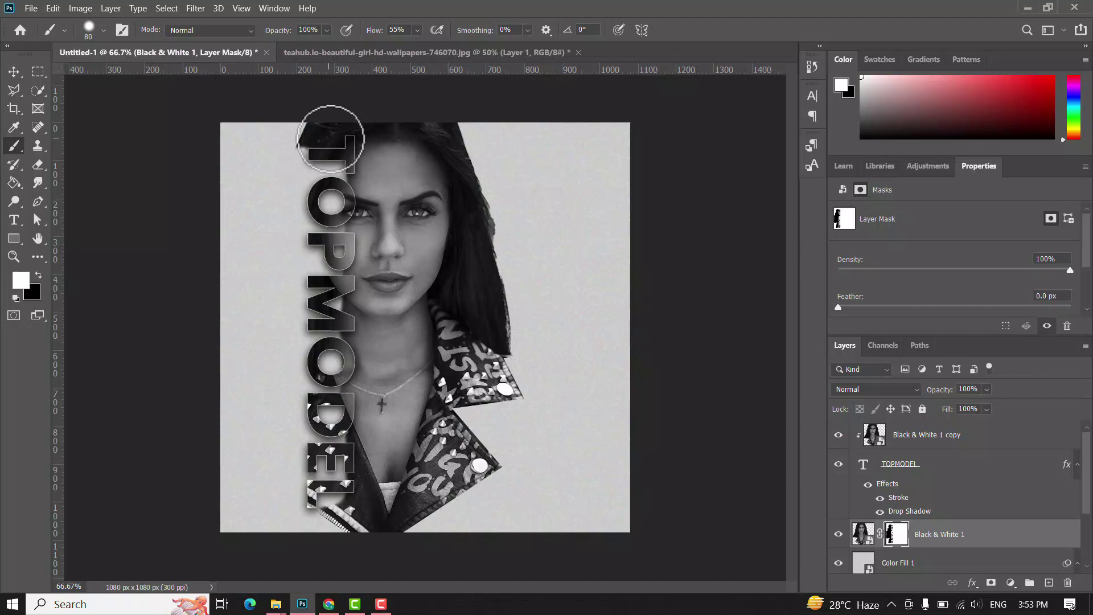
pyautogui.press('x')
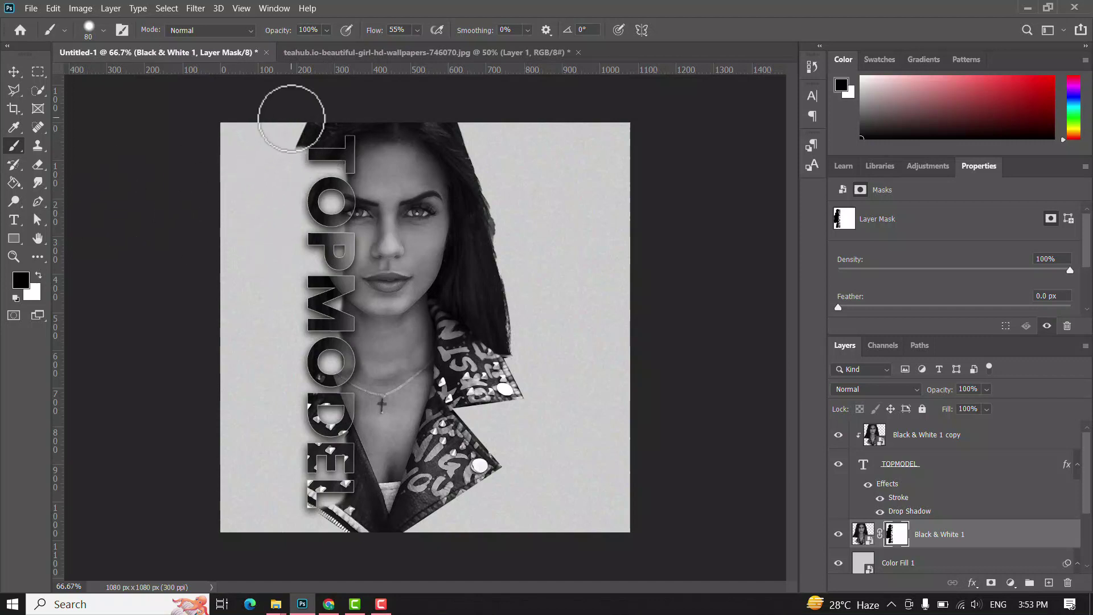
pyautogui.moveTo(292, 123)
pyautogui.mouseDown()
pyautogui.moveTo(289, 157)
pyautogui.moveTo(294, 107)
pyautogui.mouseUp()
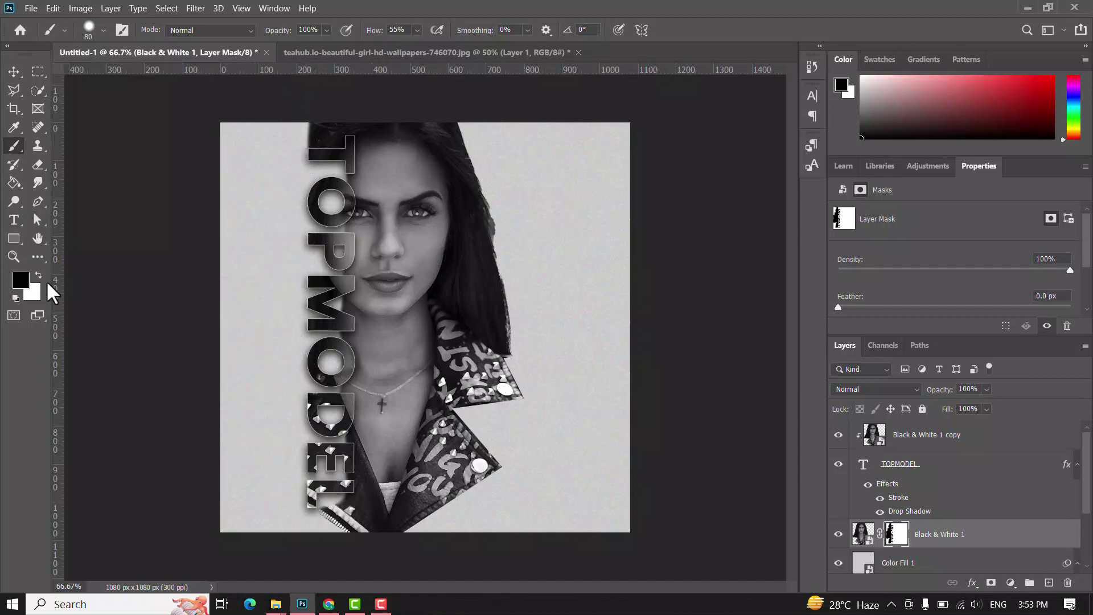
pyautogui.press('x')
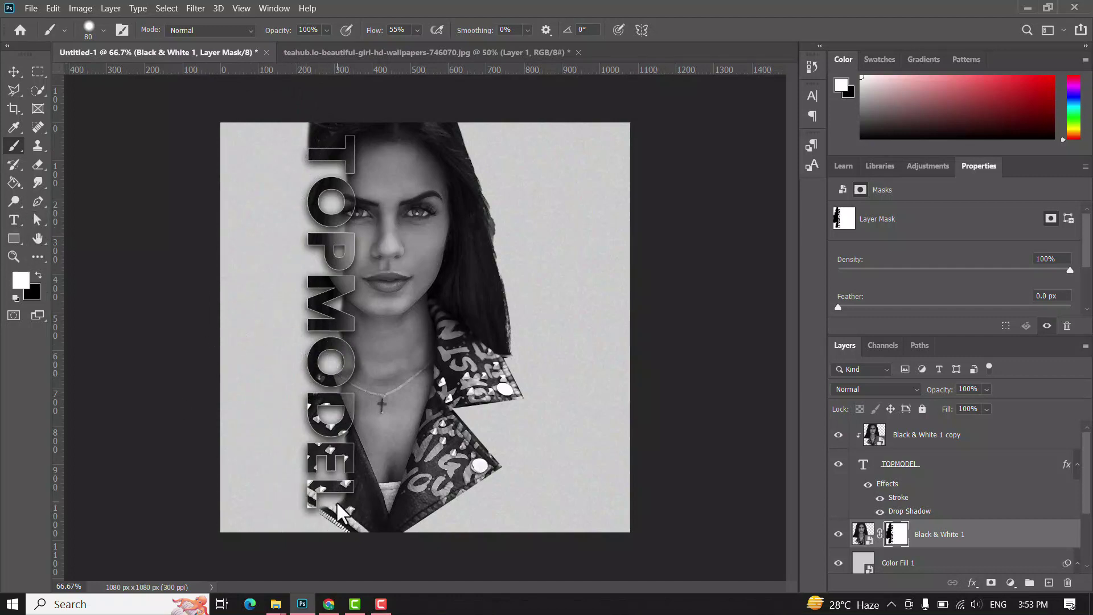
pyautogui.moveTo(332, 503); pyautogui.dragTo(327, 502)
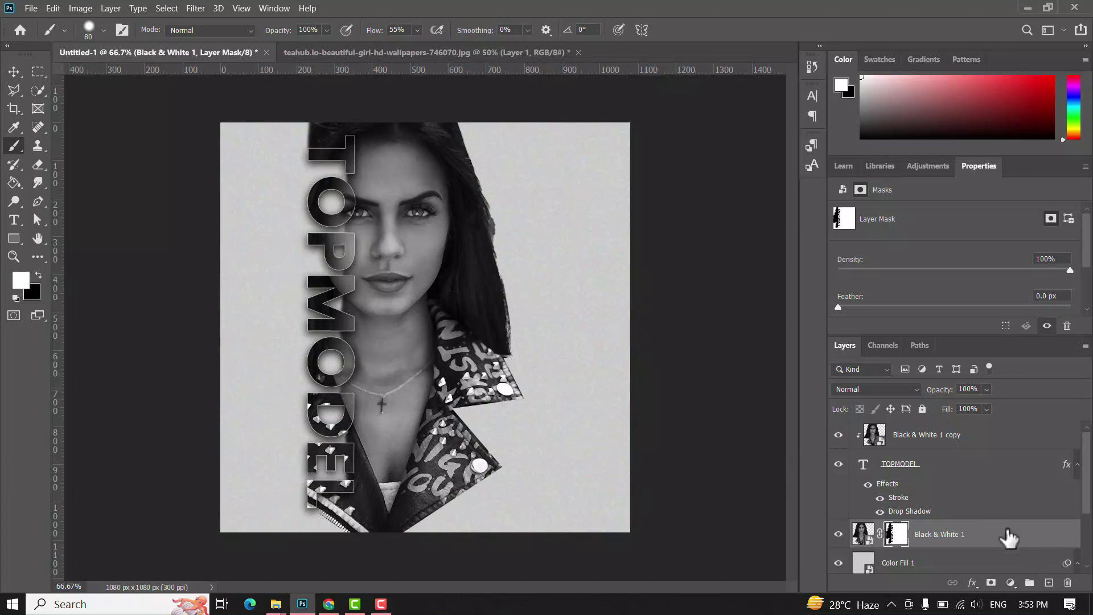
# - Add a new layer above Black & White 1, set its blend mode to Overlay and clip it to Black & White 1
pyautogui.click(1048, 582)
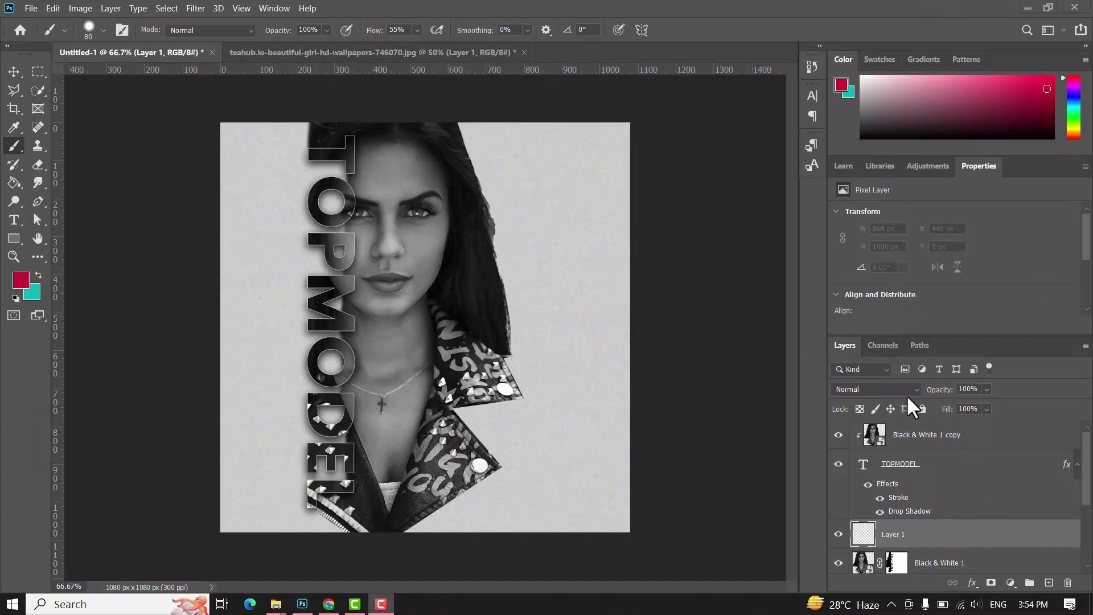
pyautogui.click(914, 386)
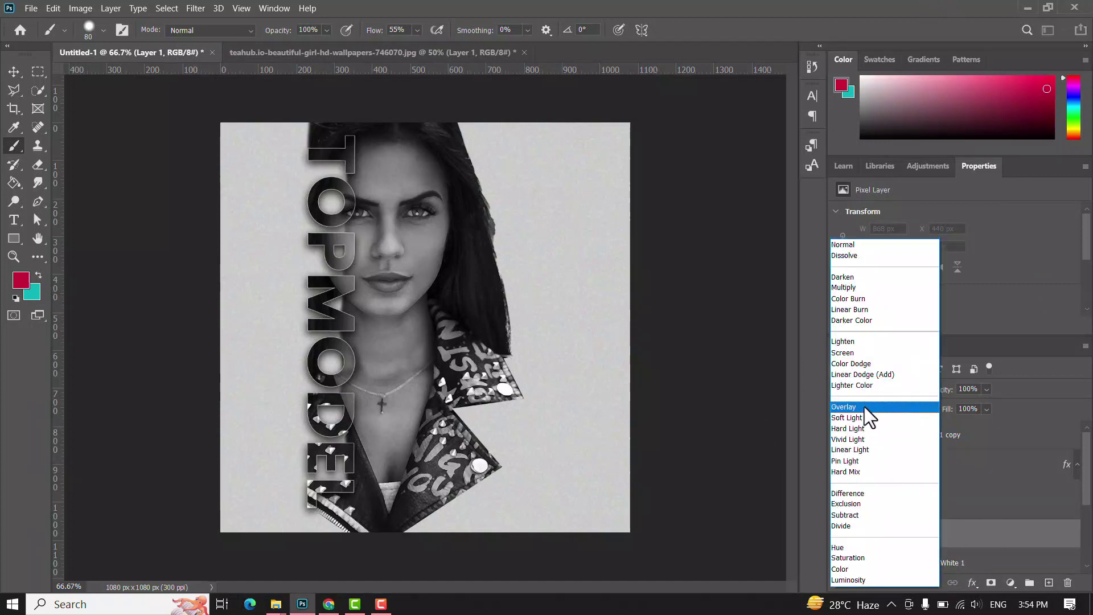
pyautogui.click(864, 407)
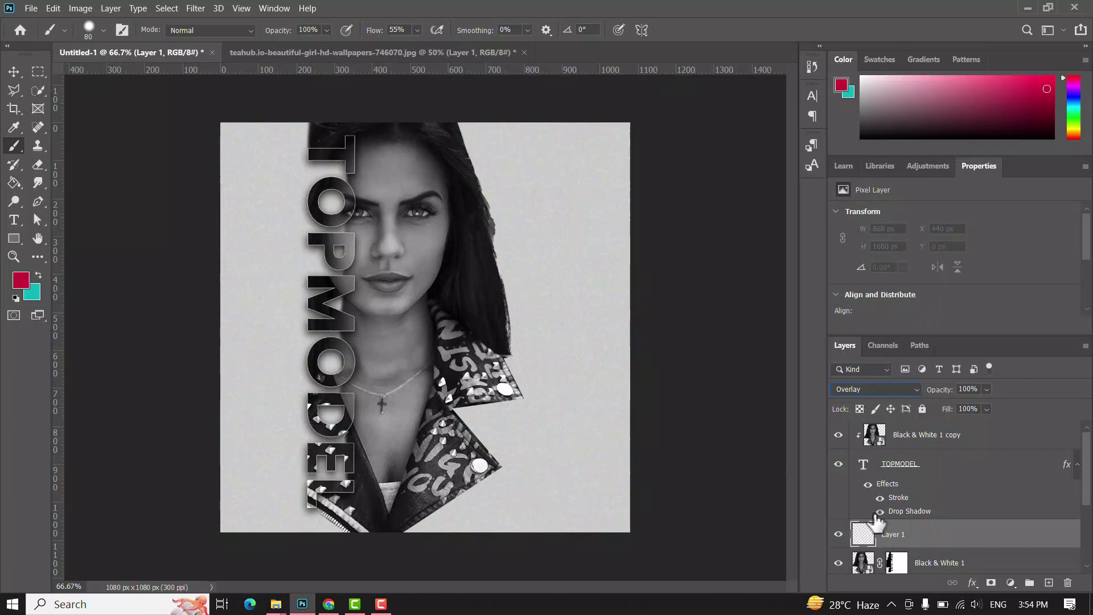
pyautogui.keyDown('alt'); pyautogui.click(893, 548); pyautogui.keyUp('alt')
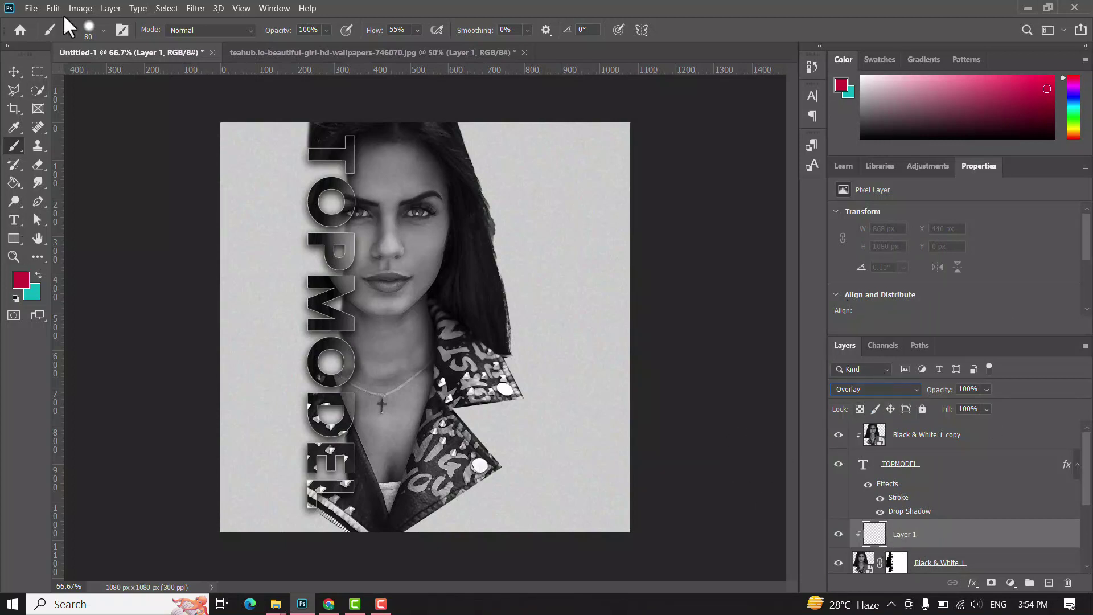
# - Choose a Soft Round brush with 50% hardness
pyautogui.click(103, 31)
pyautogui.click(118, 184)
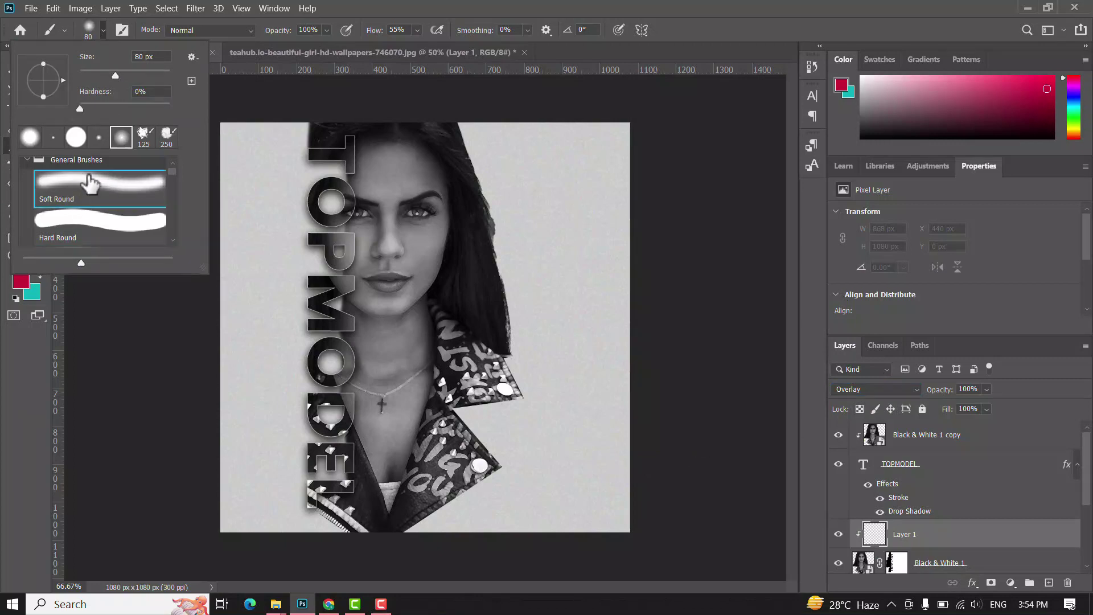
pyautogui.moveTo(81, 108); pyautogui.dragTo(132, 109)
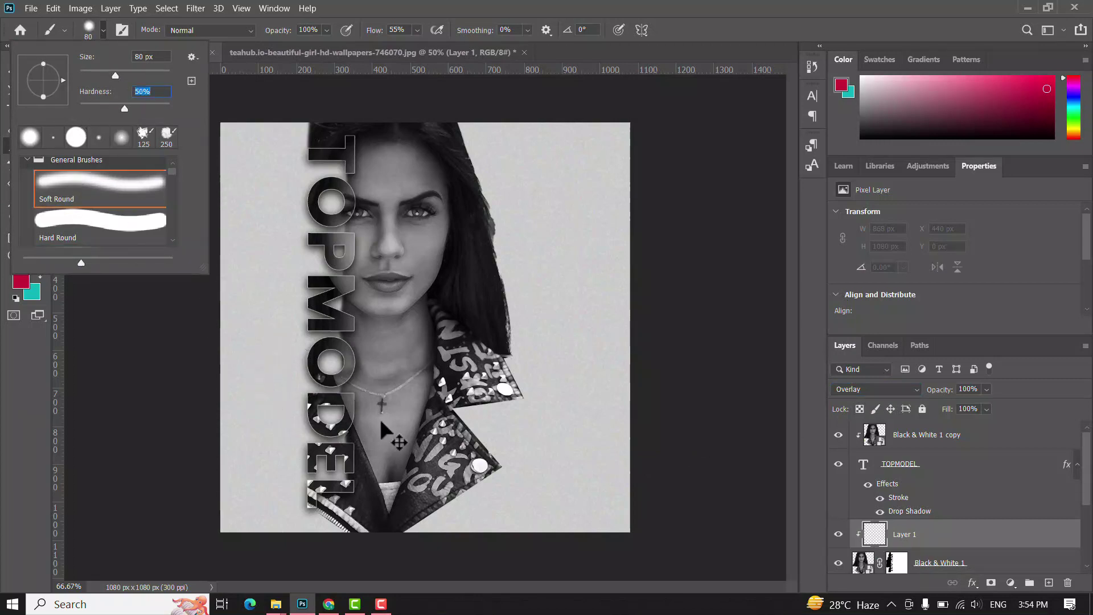
# - Paint the model's lips crimson on Layer 1, reducing the brush to 9 px for the edges and the gap between the lips
pyautogui.hotkey('ctrl', '+')
pyautogui.hotkey('ctrl', '+')
pyautogui.moveTo(344, 322); pyautogui.dragTo(370, 394)
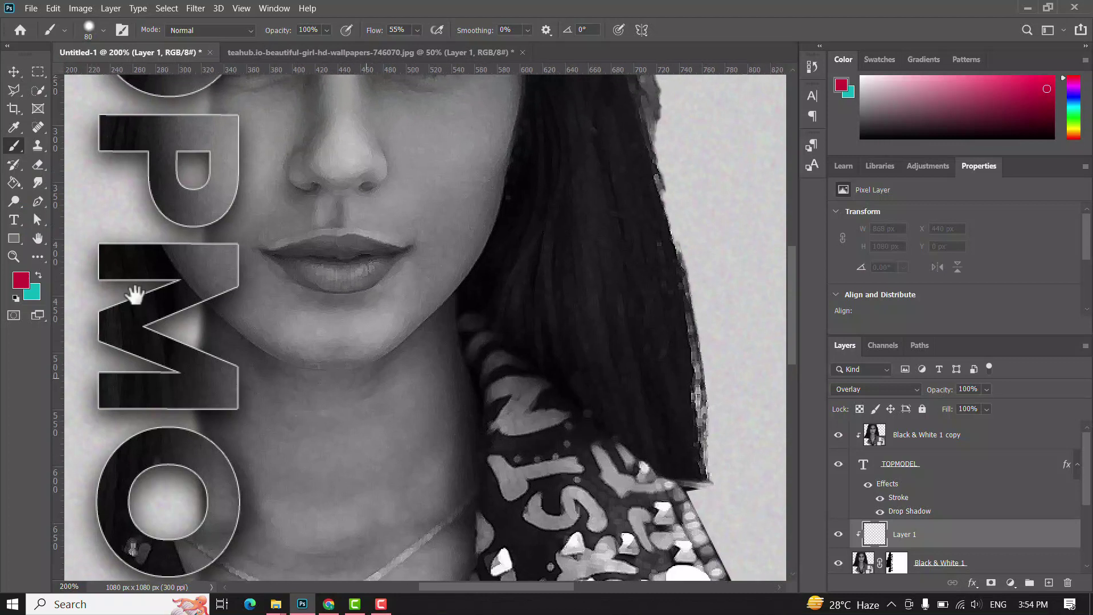
pyautogui.press('[')
pyautogui.press('[')
pyautogui.press('[')
pyautogui.press('[')
pyautogui.press('[')
pyautogui.press('[')
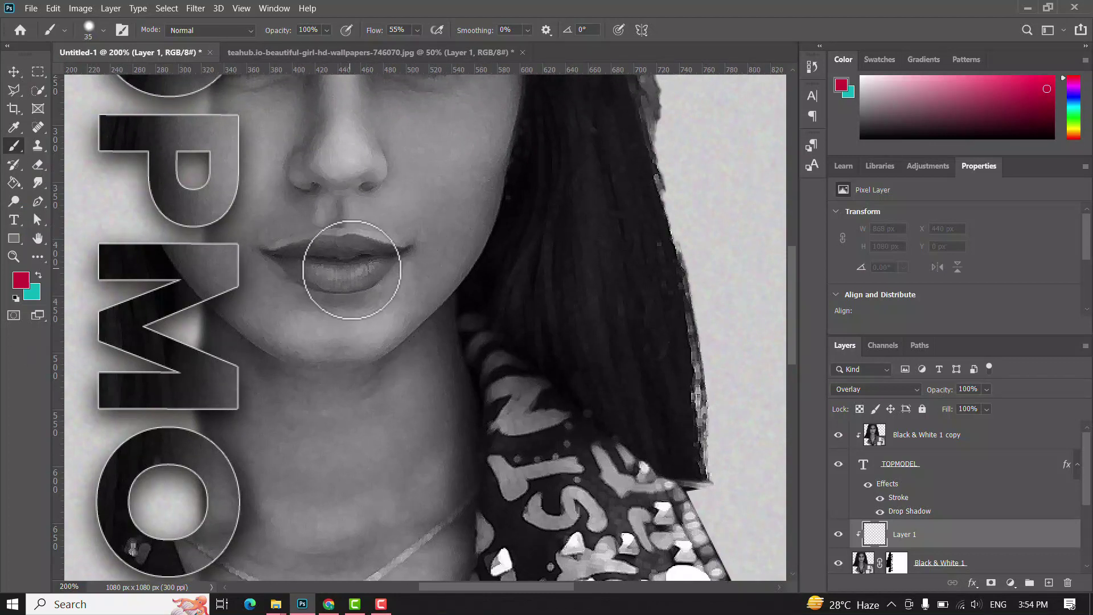
pyautogui.moveTo(377, 266)
pyautogui.mouseDown()
pyautogui.moveTo(291, 263)
pyautogui.moveTo(337, 282)
pyautogui.moveTo(384, 262)
pyautogui.mouseUp()
pyautogui.press('[')
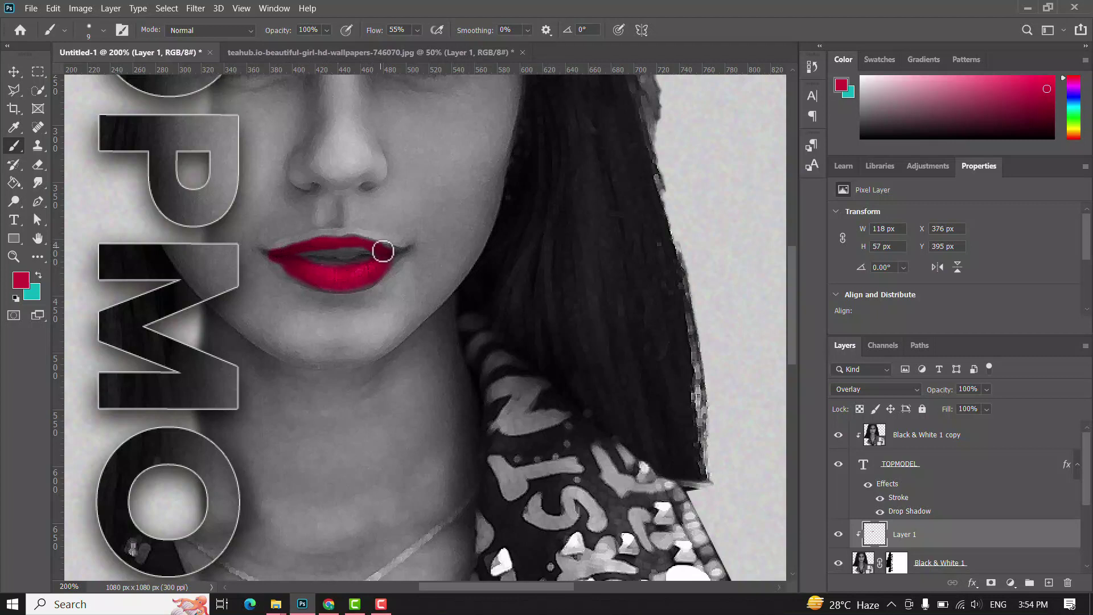
pyautogui.moveTo(344, 259); pyautogui.dragTo(352, 255)
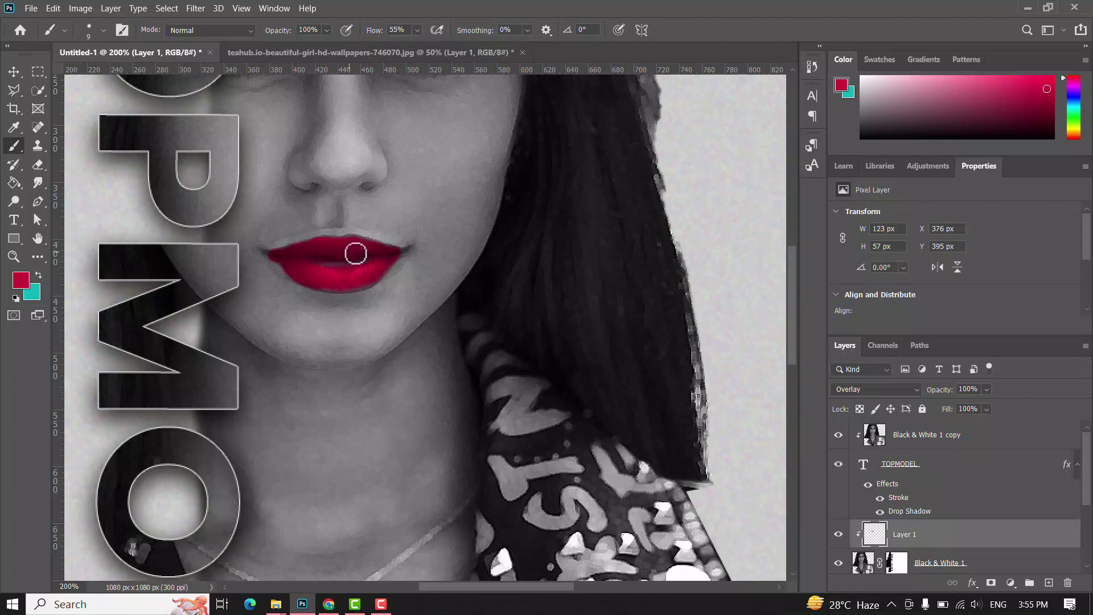
pyautogui.hotkey('ctrl', '-')
pyautogui.hotkey('ctrl', '-')
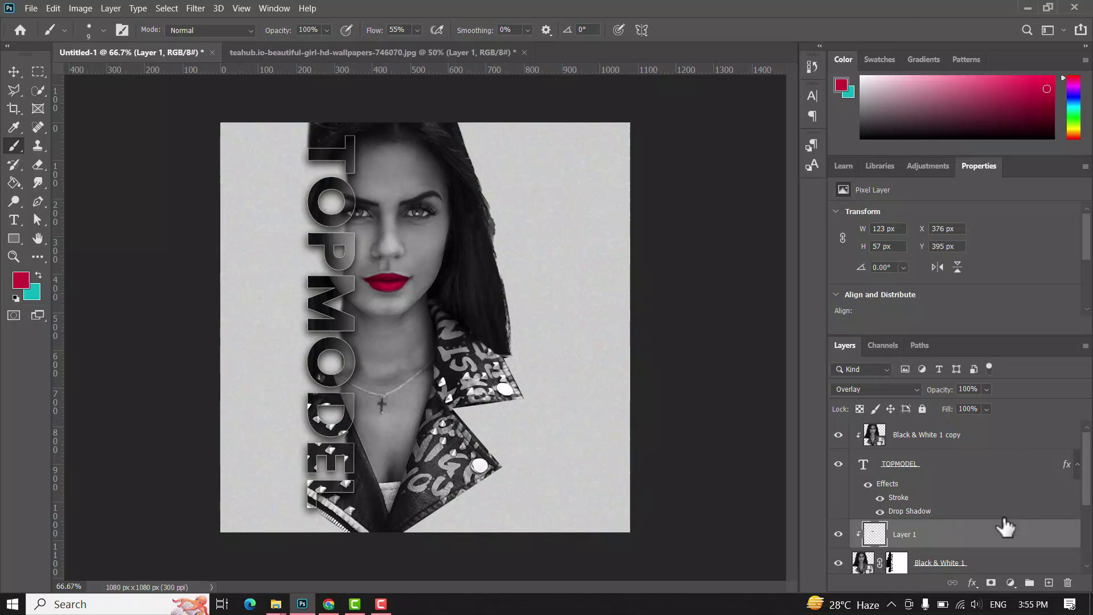
# - Group the layers from Black & White 1 up to Black & White 1 copy as "model" and collapse the Color Fill 1 smart filters
pyautogui.scroll(-2, 991, 512)
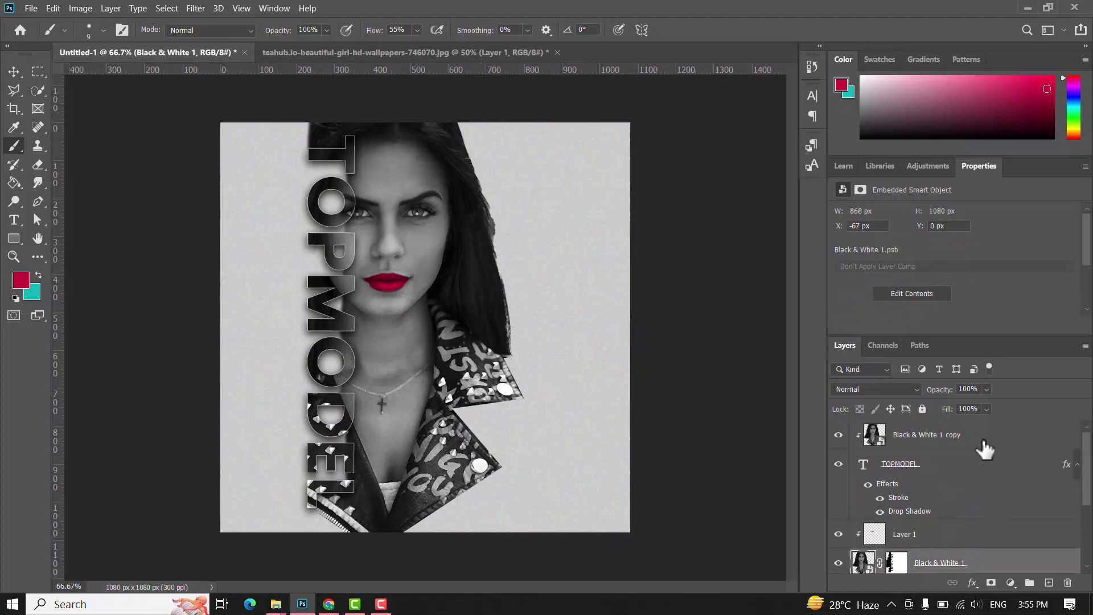
pyautogui.hotkey('ctrl', 'g')
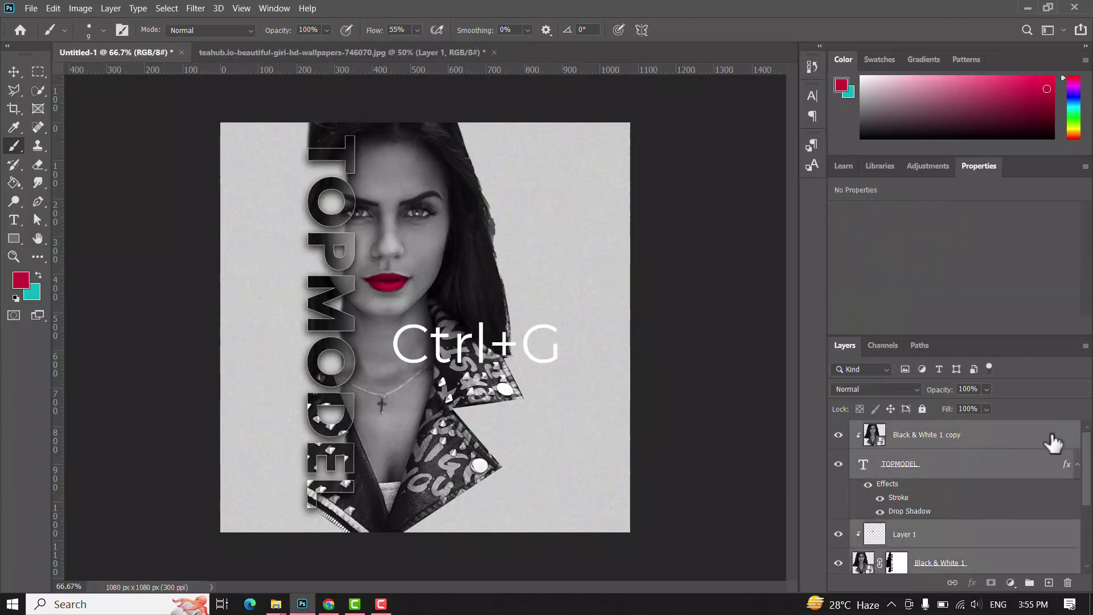
pyautogui.hotkey('ctrl', 'g')
pyautogui.doubleClick(898, 430)
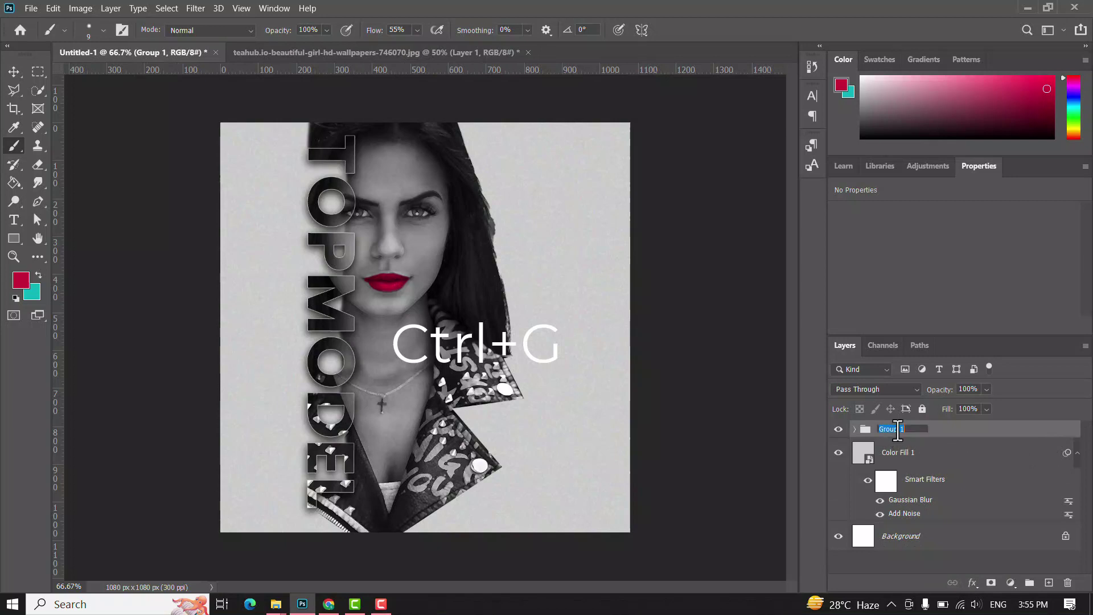
pyautogui.write('model')
pyautogui.press('Return')
pyautogui.click(1077, 452)
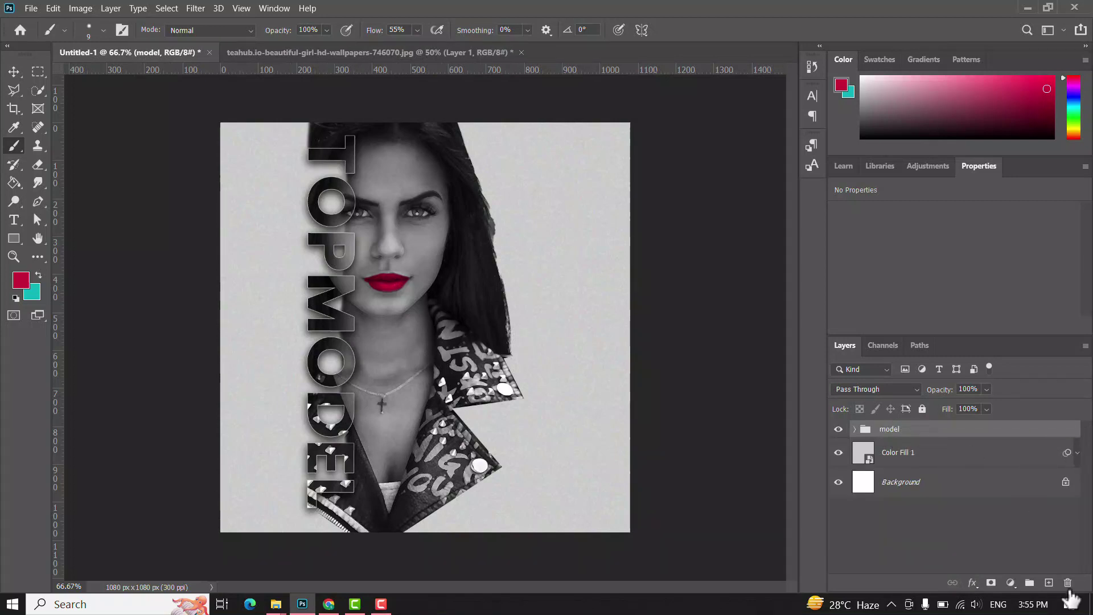
# - Draw a rectangle about 309 × 64 px across the eye on the uncovered side, with crimson fill, no stroke and Overlay blending
pyautogui.press('u')
pyautogui.moveTo(399, 193)
pyautogui.mouseDown()
pyautogui.moveTo(431, 213)
pyautogui.moveTo(519, 225)
pyautogui.mouseUp()
pyautogui.click(159, 30)
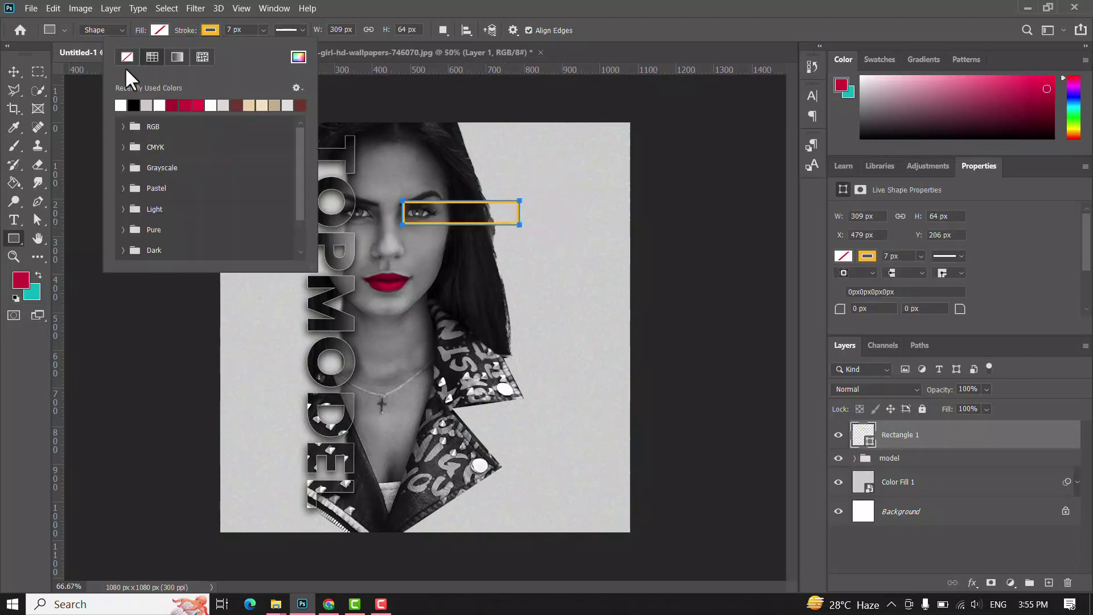
pyautogui.click(159, 29)
pyautogui.click(121, 105)
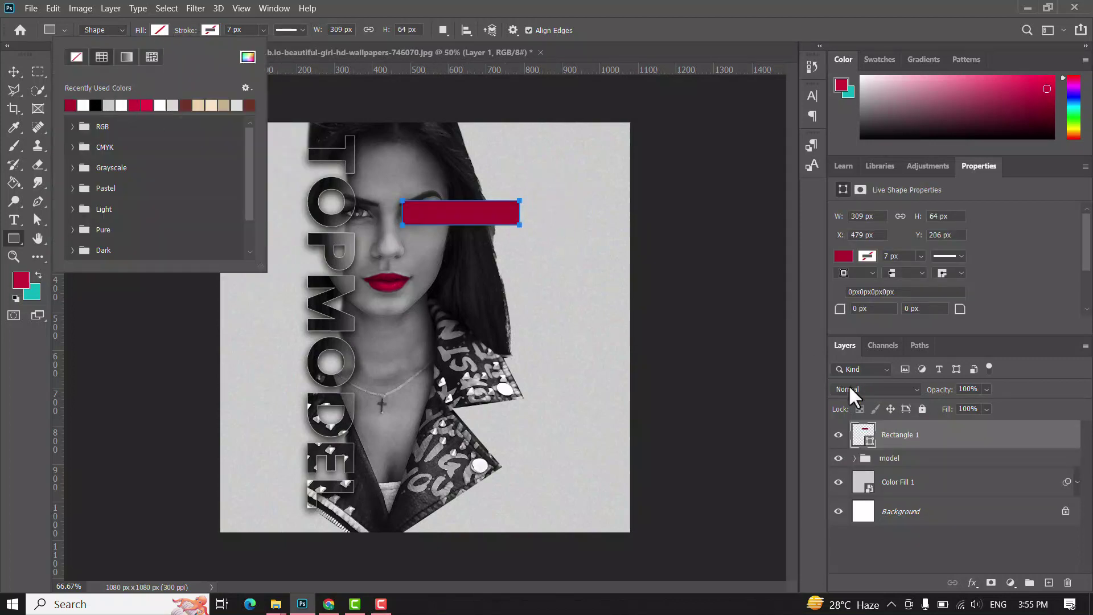
pyautogui.click(918, 388)
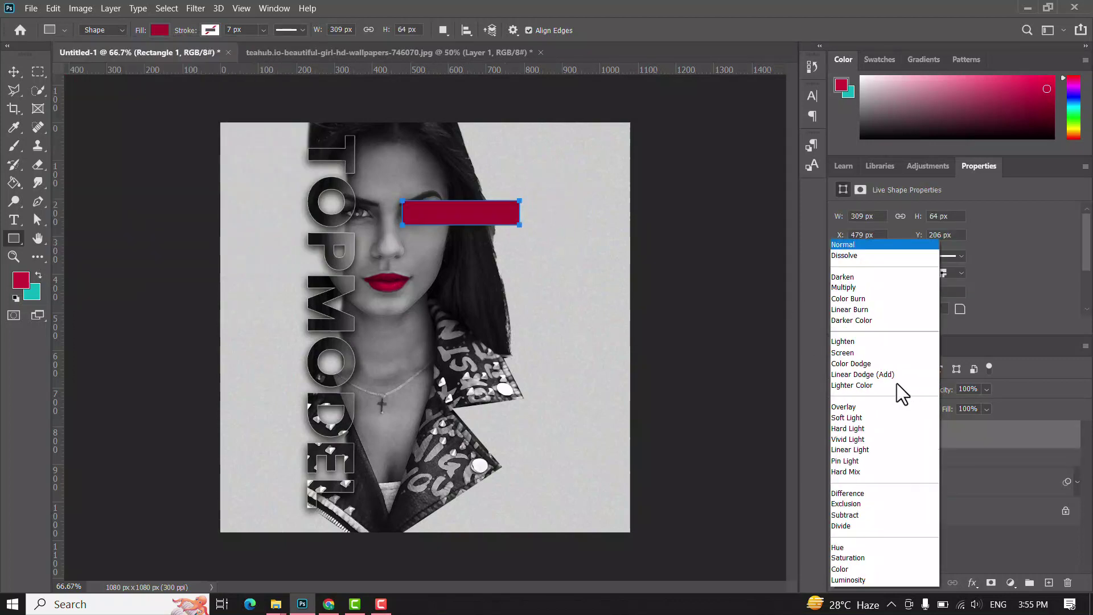
pyautogui.click(866, 408)
# - Draw a crimson connector from the eye rectangle: a horizontal bar about 127 × 7 px and a vertical bar about 9 × 241 px down from its end
pyautogui.moveTo(521, 211); pyautogui.dragTo(571, 214)
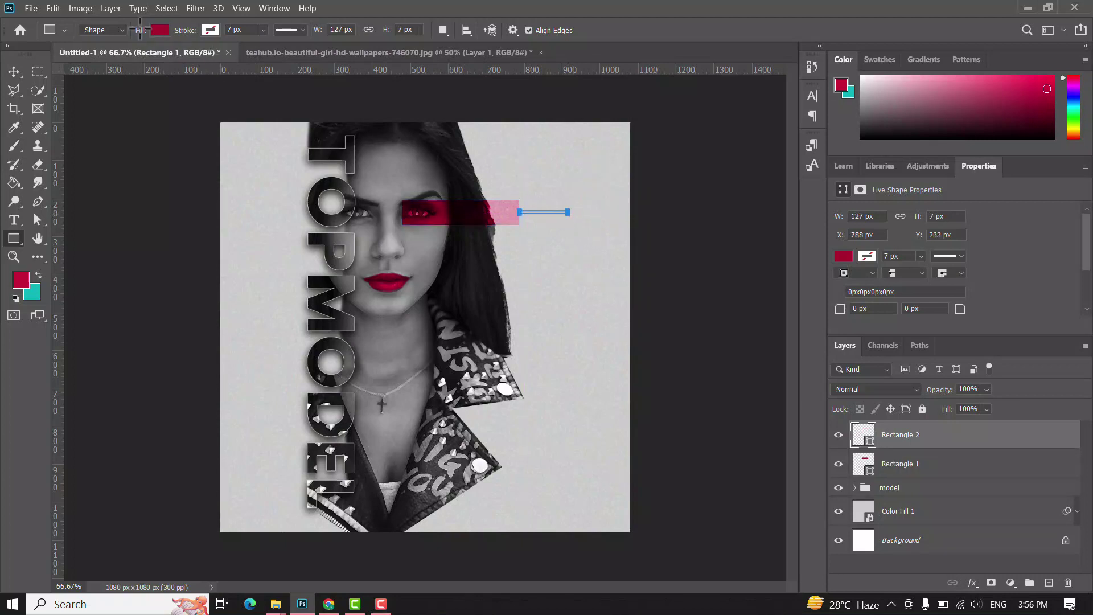
pyautogui.press('v')
pyautogui.click(17, 238)
pyautogui.moveTo(552, 229)
pyautogui.mouseDown()
pyautogui.moveTo(568, 261)
pyautogui.moveTo(555, 321)
pyautogui.moveTo(569, 307)
pyautogui.mouseUp()
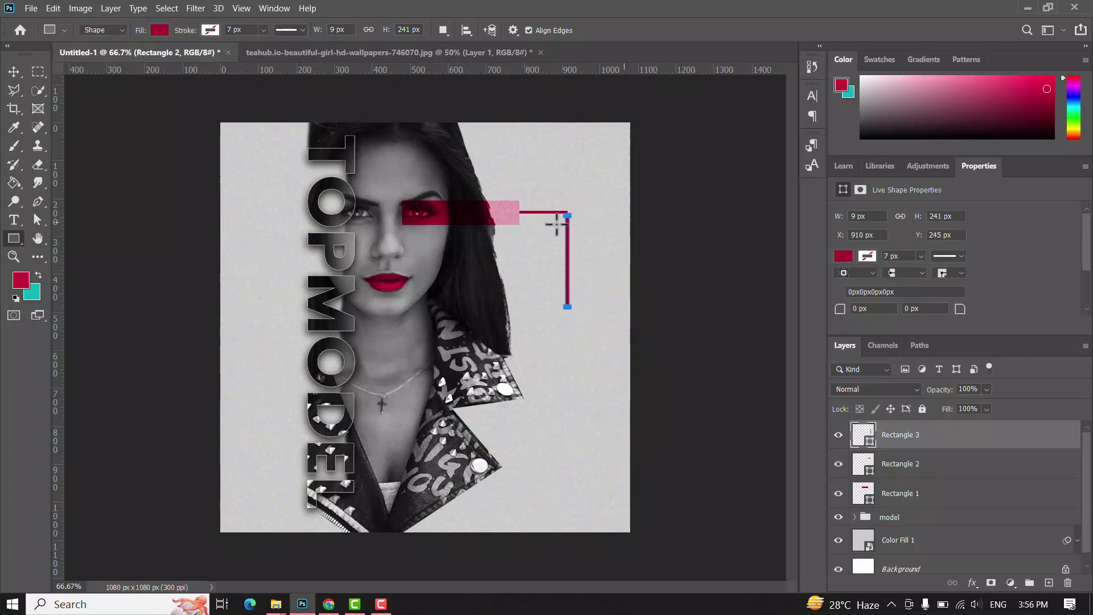
pyautogui.click(7, 71)
pyautogui.moveTo(568, 278); pyautogui.dragTo(567, 275)
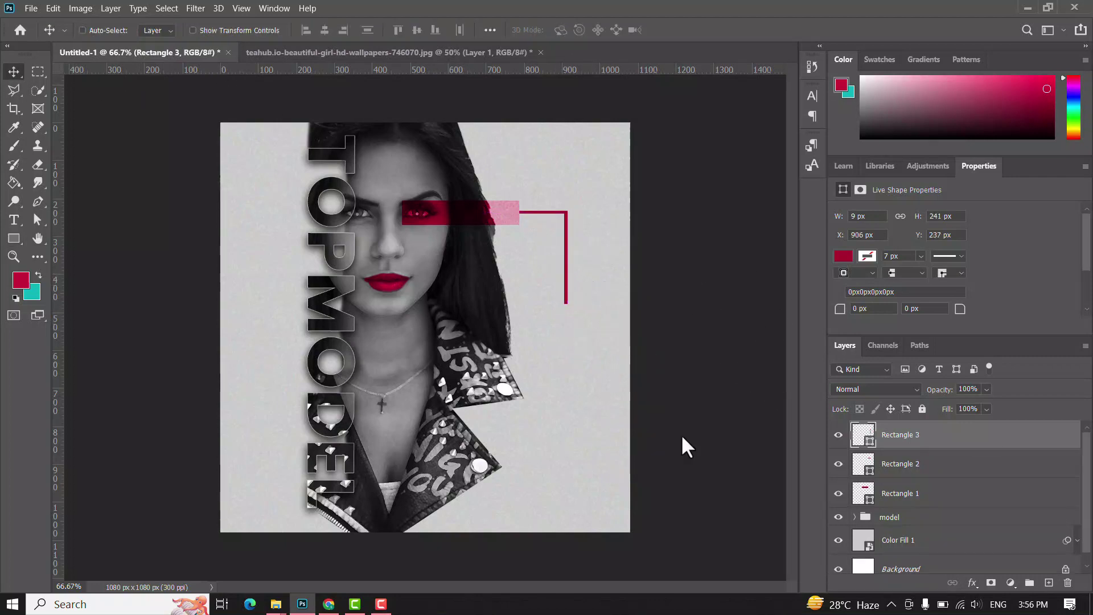
# - Draw a crimson rectangle about 274 × 46 px below the vertical connector bar
pyautogui.press('u')
pyautogui.moveTo(519, 308); pyautogui.dragTo(624, 351)
pyautogui.click(11, 71)
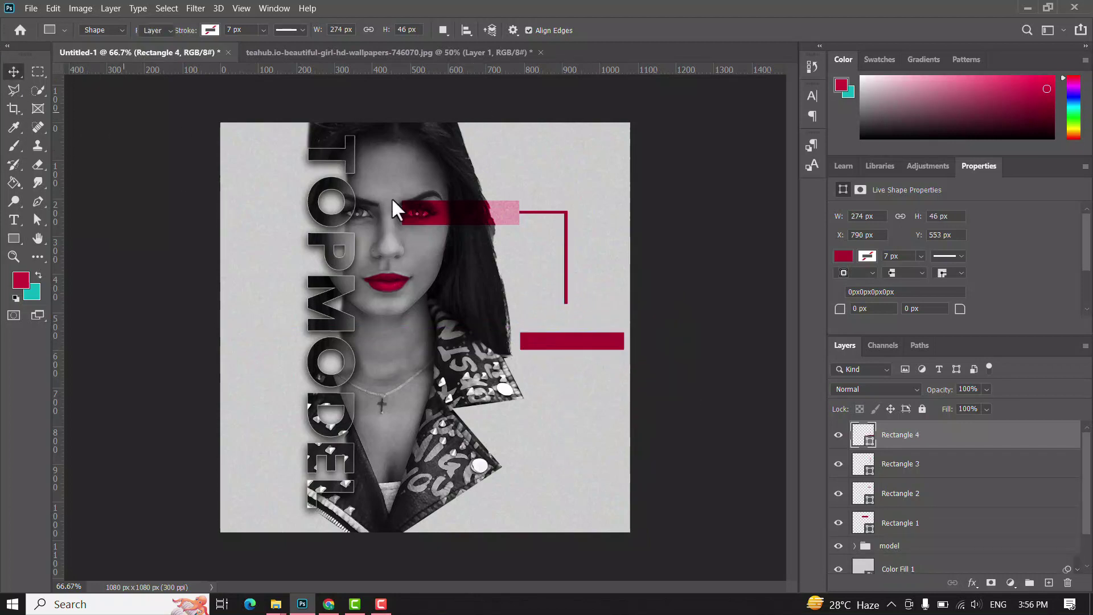
# - Stretch the vertical connector bar to about 316 px tall so that it meets the lower rectangle
pyautogui.rightClick(575, 274)
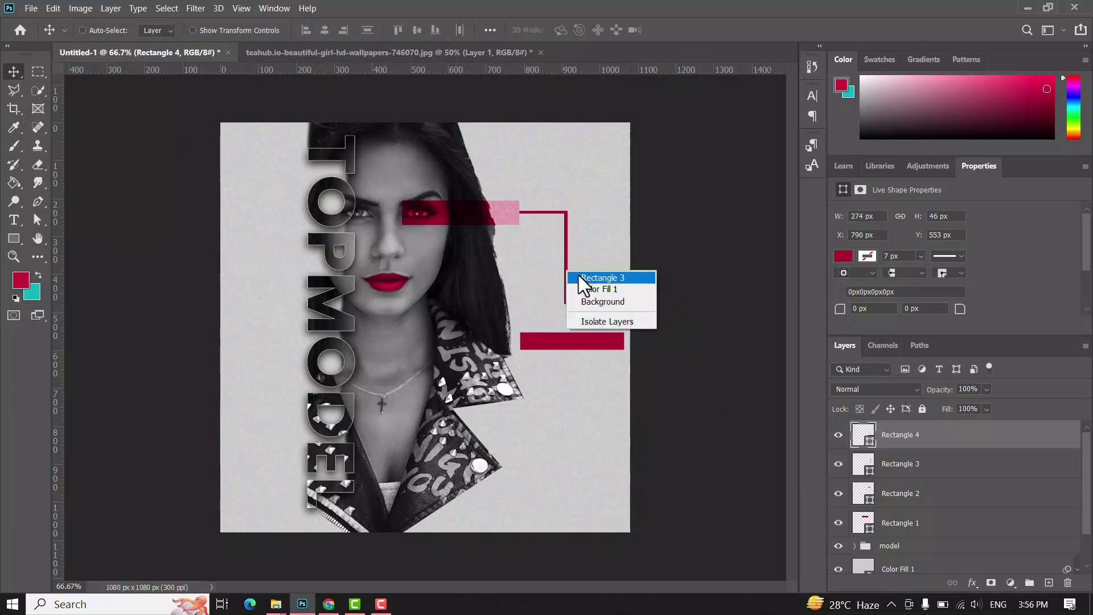
pyautogui.click(578, 276)
pyautogui.hotkey('ctrl', 't')
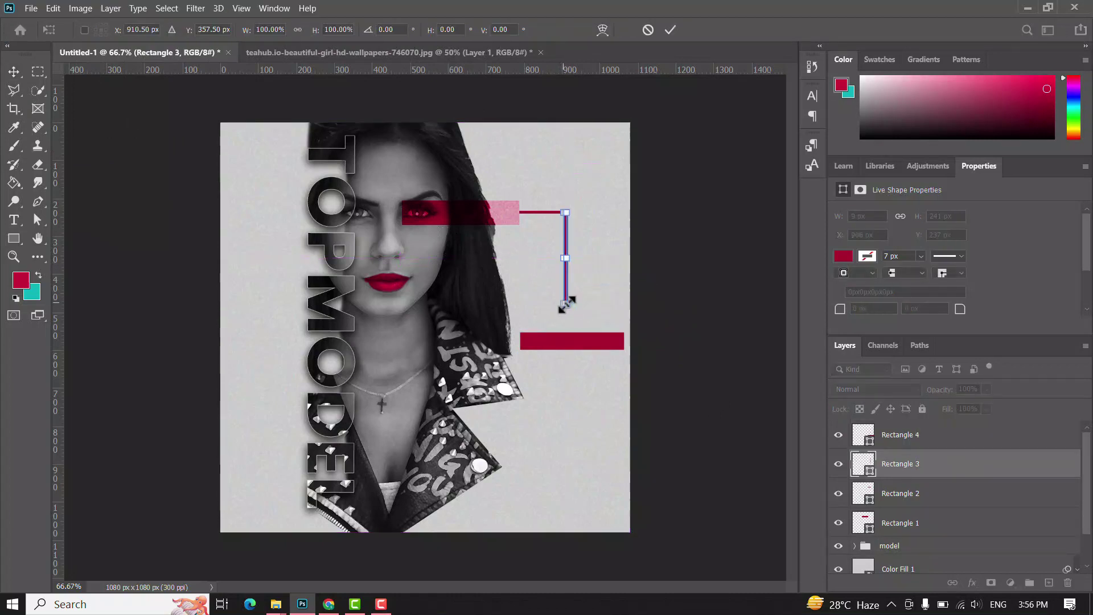
pyautogui.moveTo(566, 306); pyautogui.dragTo(567, 330)
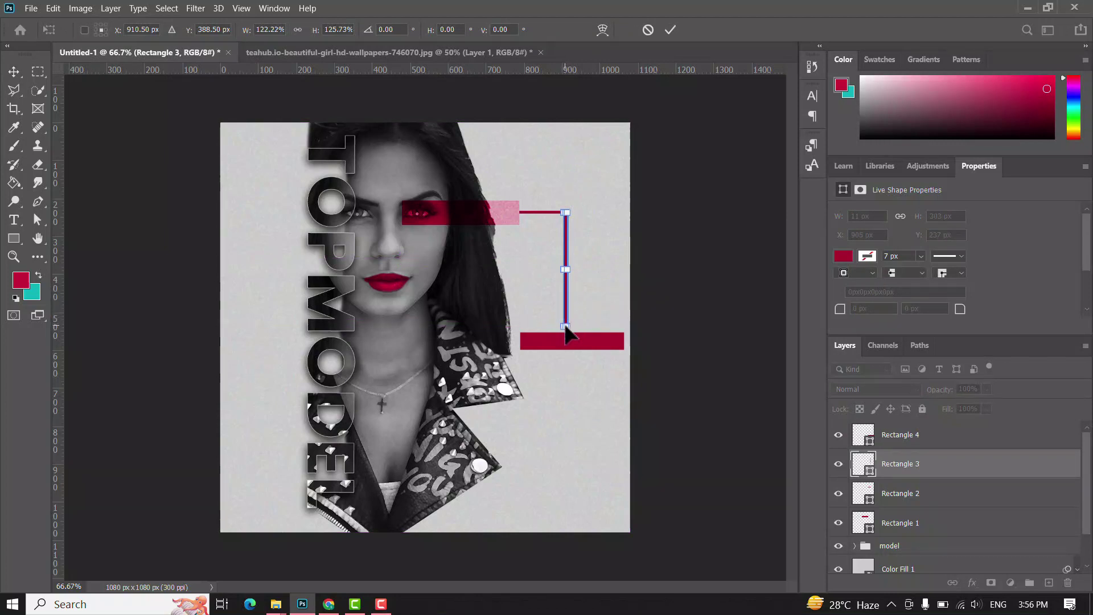
pyautogui.moveTo(568, 326); pyautogui.dragTo(566, 331)
pyautogui.click(670, 29)
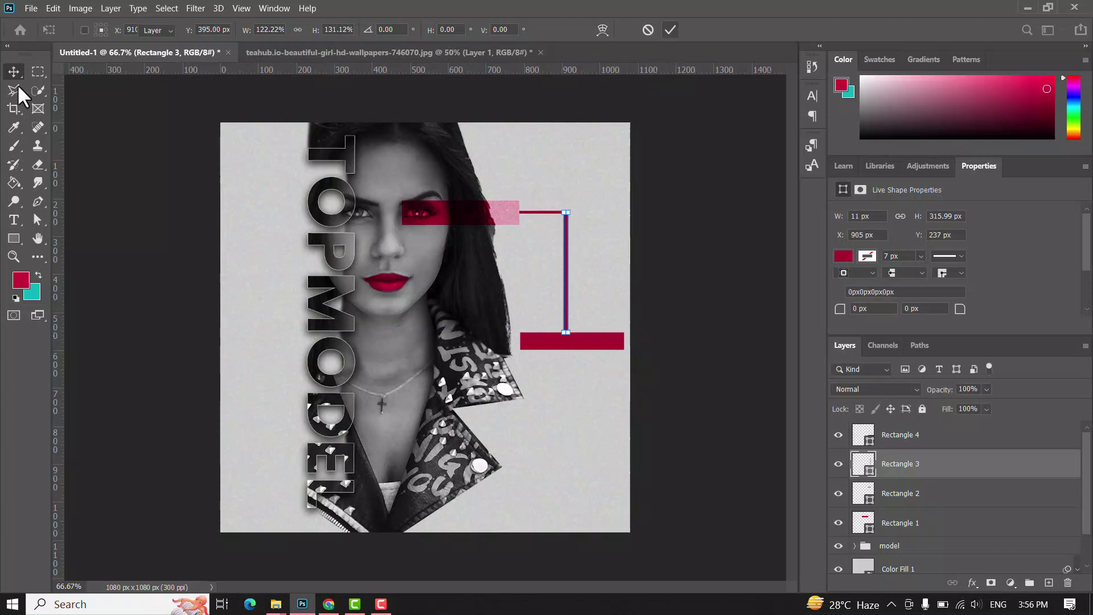
# - Add the white caption "Beautiful Model" in Poppins Bold at 6 pt and place it on the crimson rectangle below the connector
pyautogui.press('v')
pyautogui.rightClick(546, 340)
pyautogui.click(569, 346)
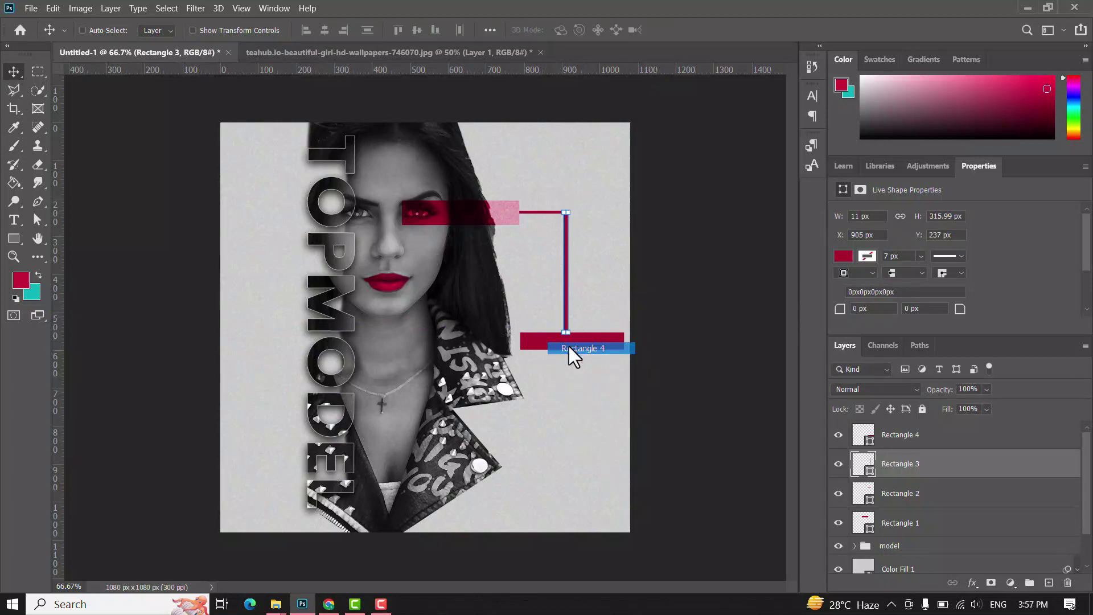
pyautogui.click(16, 221)
pyautogui.click(532, 410)
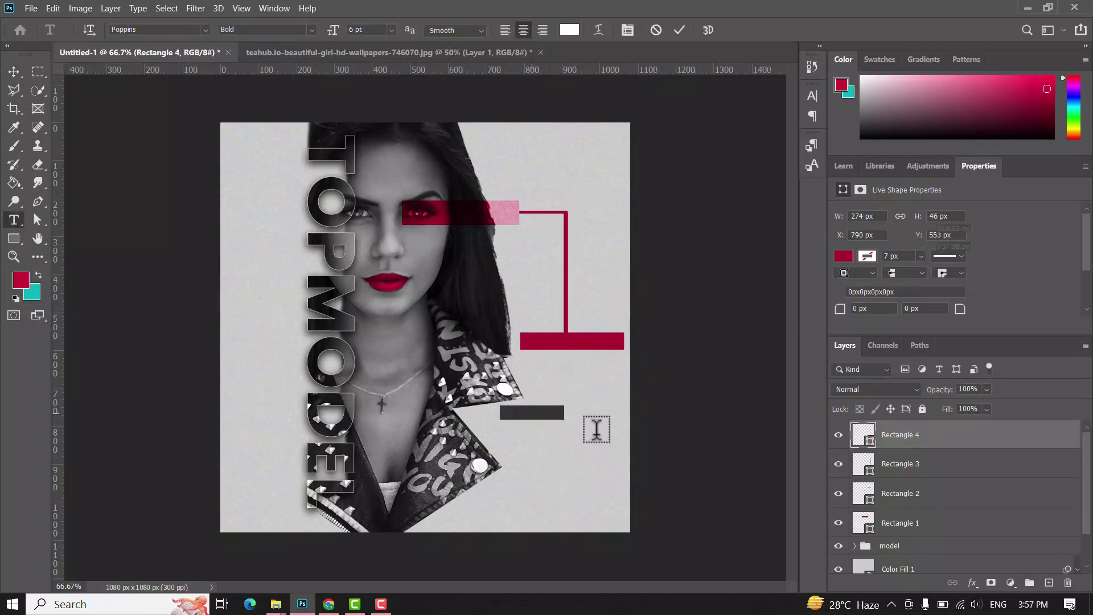
pyautogui.press('BackSpace')
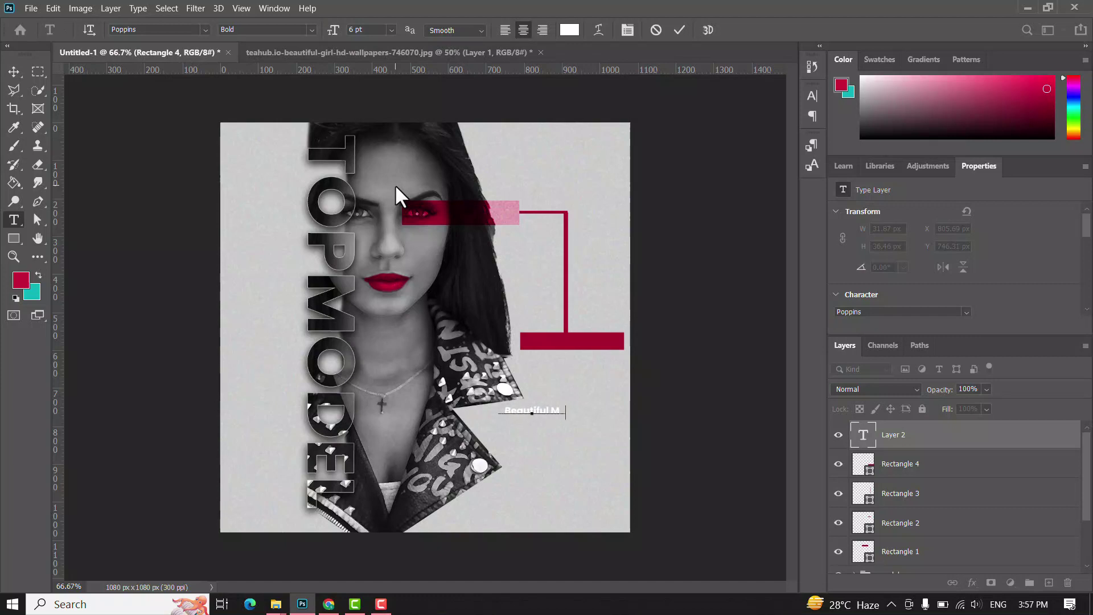
pyautogui.click(679, 30)
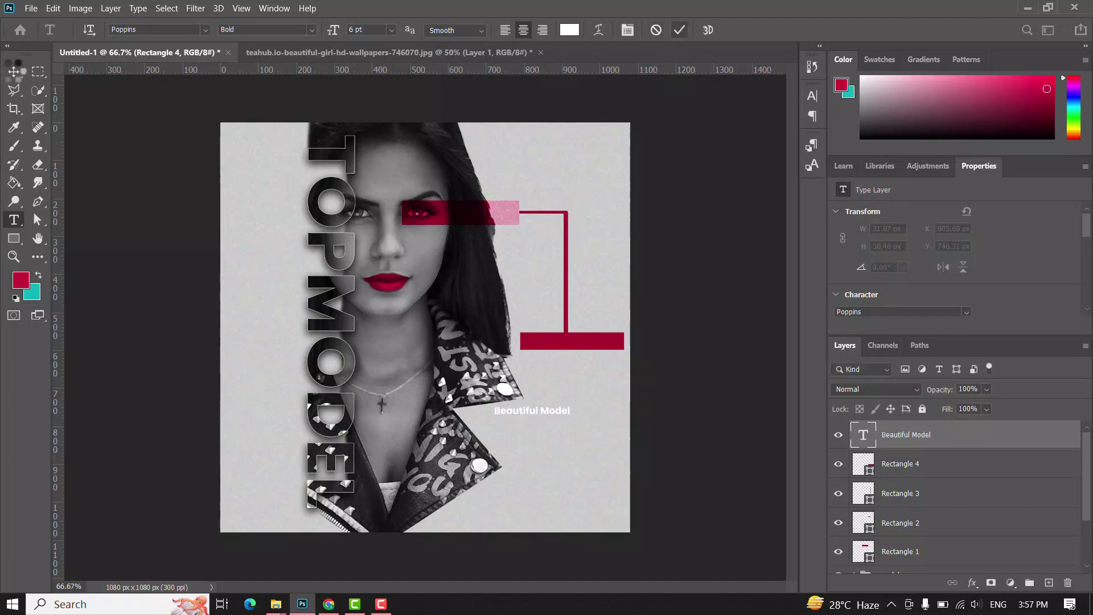
pyautogui.moveTo(532, 424); pyautogui.dragTo(568, 354)
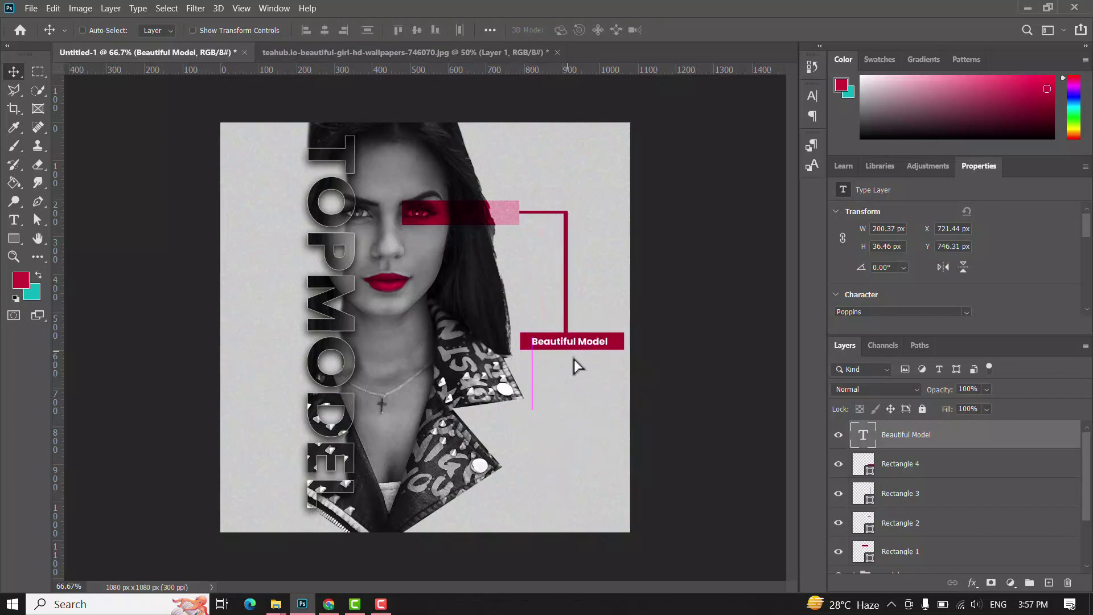
# - Shrink the crimson caption rectangle to about 255 × 43 px so that it fits closer around the text
pyautogui.rightClick(616, 345)
pyautogui.click(631, 354)
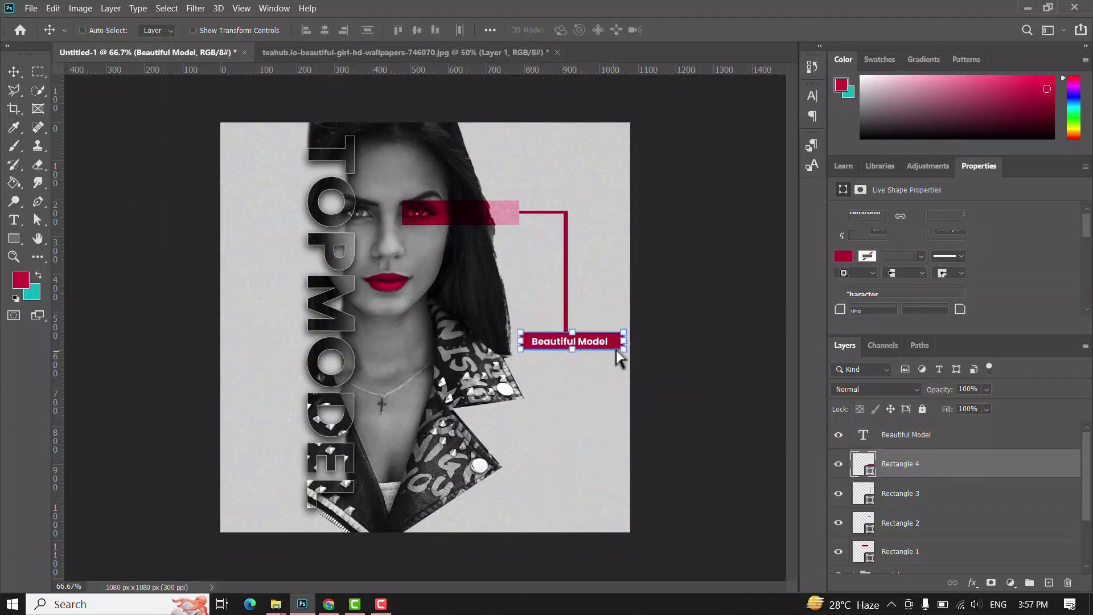
pyautogui.hotkey('ctrl', 't')
pyautogui.moveTo(624, 341); pyautogui.dragTo(617, 342)
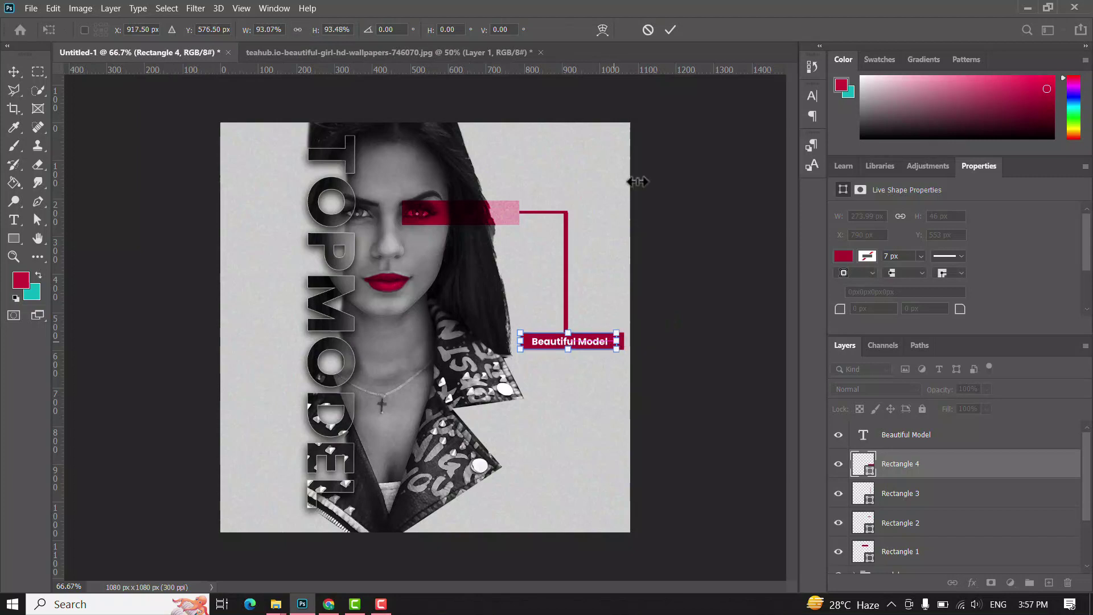
pyautogui.click(670, 30)
# - Center the "Beautiful Model" text horizontally and vertically within the crimson caption rectangle, using the rectangle's outline as a selection, and deselect
pyautogui.keyDown('ctrl'); pyautogui.click(870, 477); pyautogui.keyUp('ctrl')
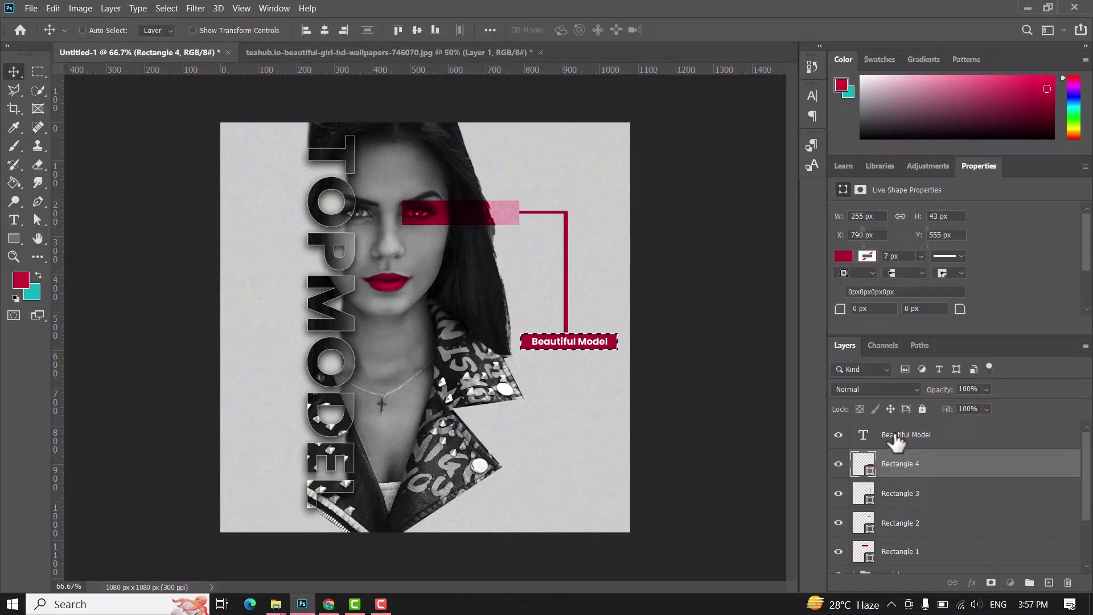
pyautogui.click(897, 438)
pyautogui.click(323, 29)
pyautogui.click(417, 31)
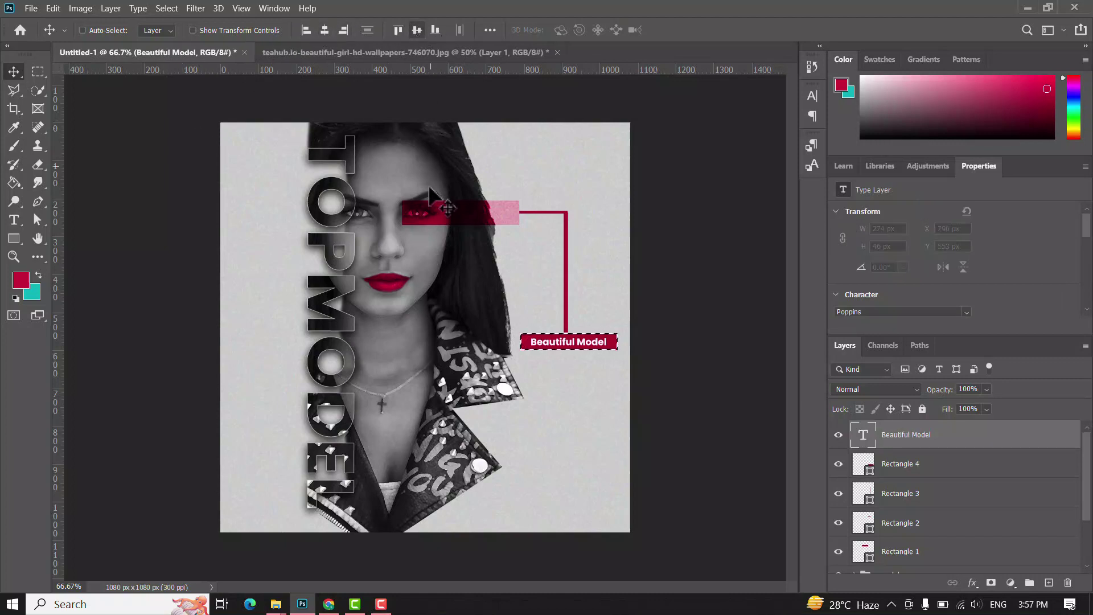
pyautogui.hotkey('ctrl', 'd')
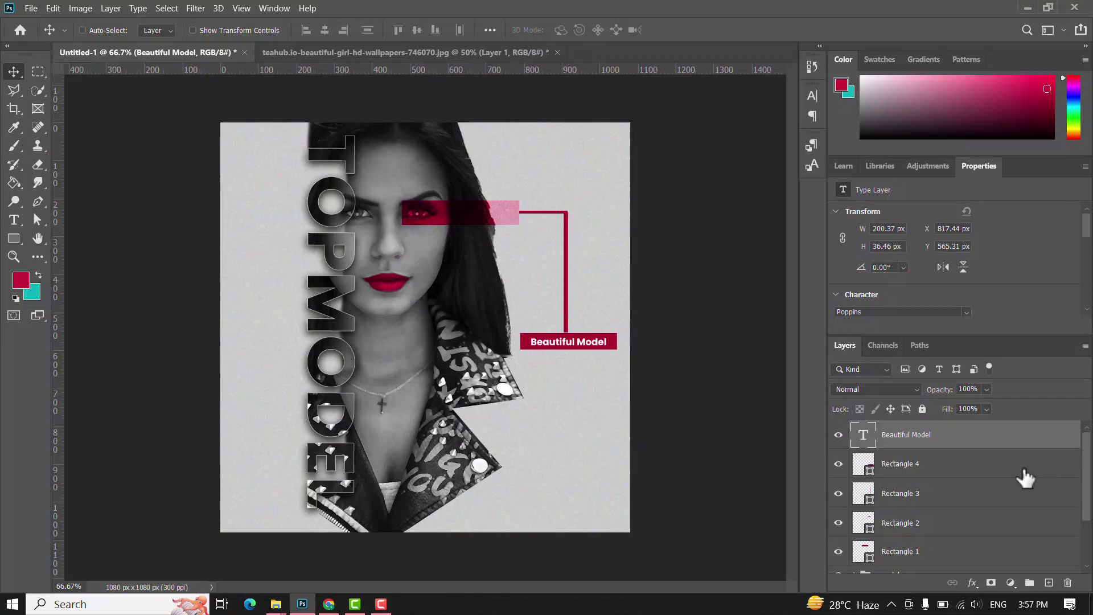
# - Move the model group together with all the crimson rectangles and the caption text about 136 px towards the canvas's left edge
pyautogui.scroll(-2, 1013, 484)
pyautogui.click(858, 517)
pyautogui.click(855, 517)
pyautogui.click(855, 517)
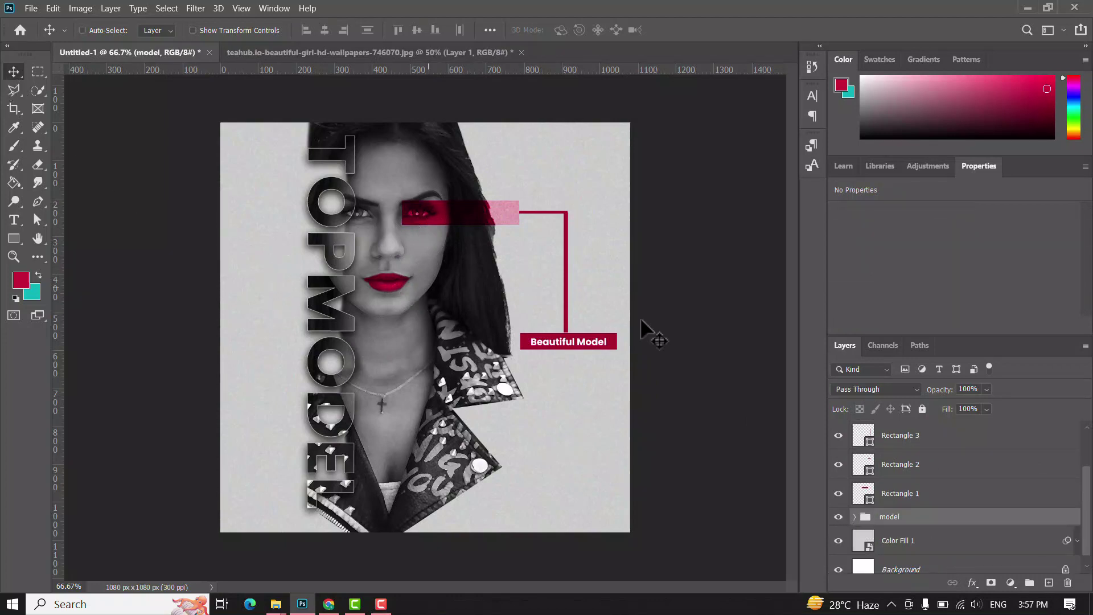
pyautogui.scroll(2, 949, 485)
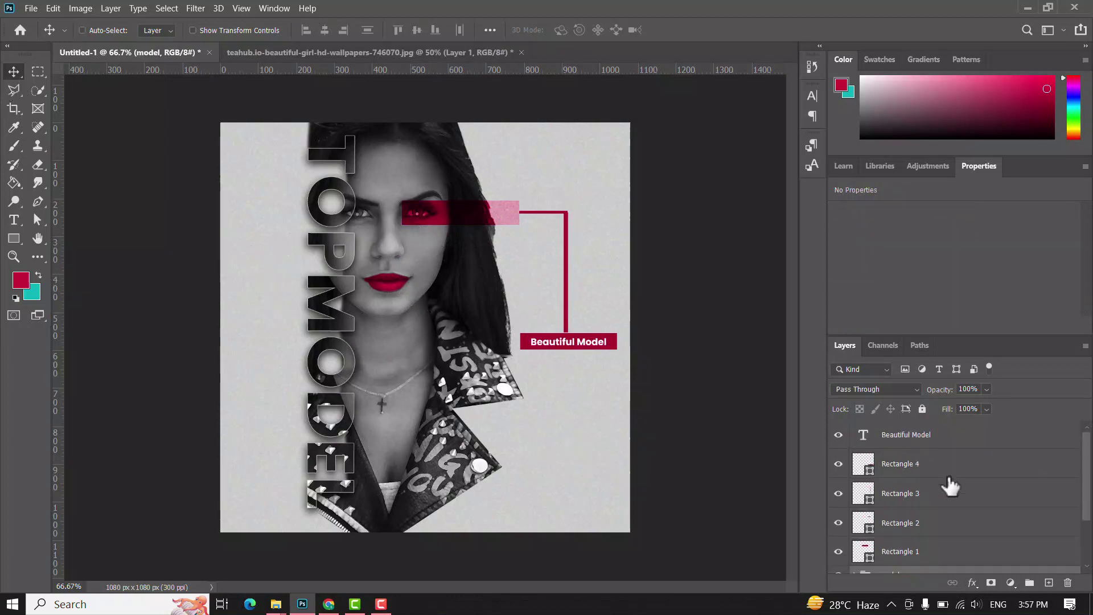
pyautogui.keyDown('shift'); pyautogui.click(947, 437); pyautogui.keyUp('shift')
pyautogui.moveTo(495, 304); pyautogui.dragTo(437, 301)
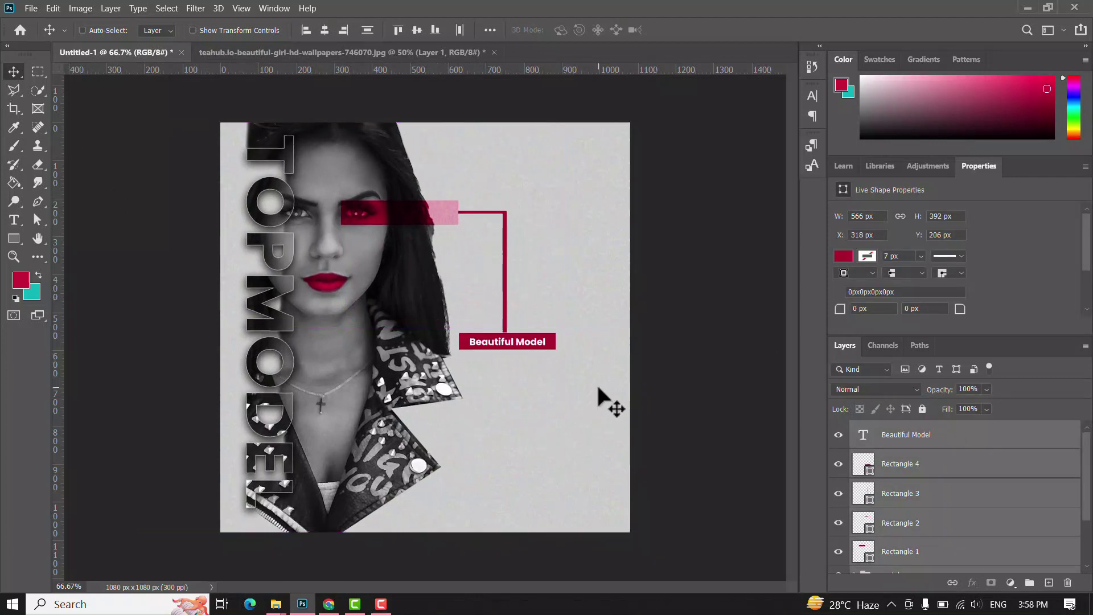
pyautogui.moveTo(352, 288); pyautogui.dragTo(365, 289)
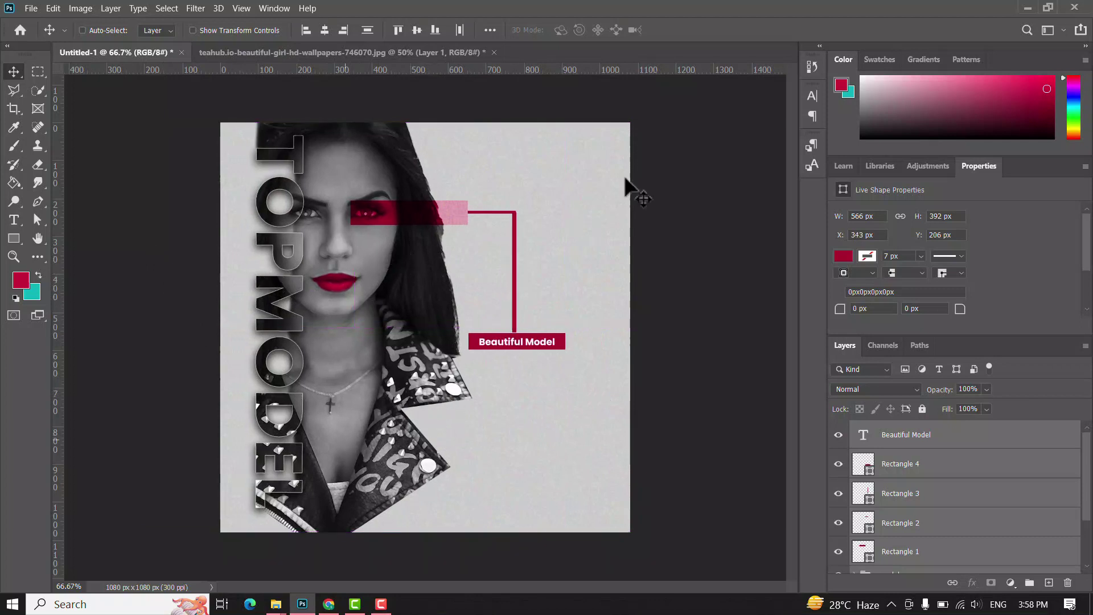
pyautogui.click(957, 439)
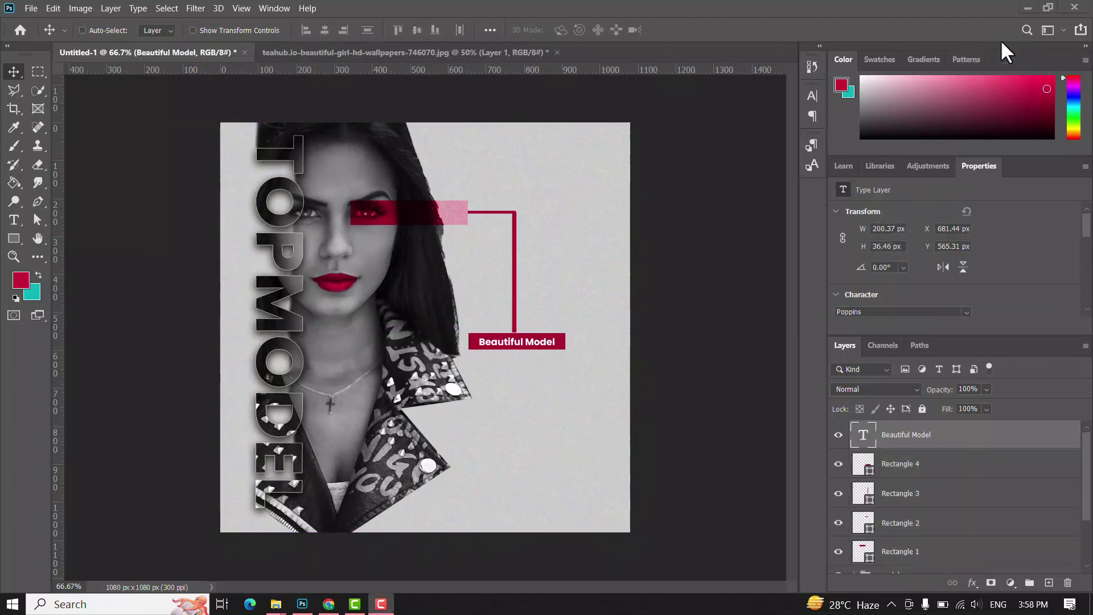